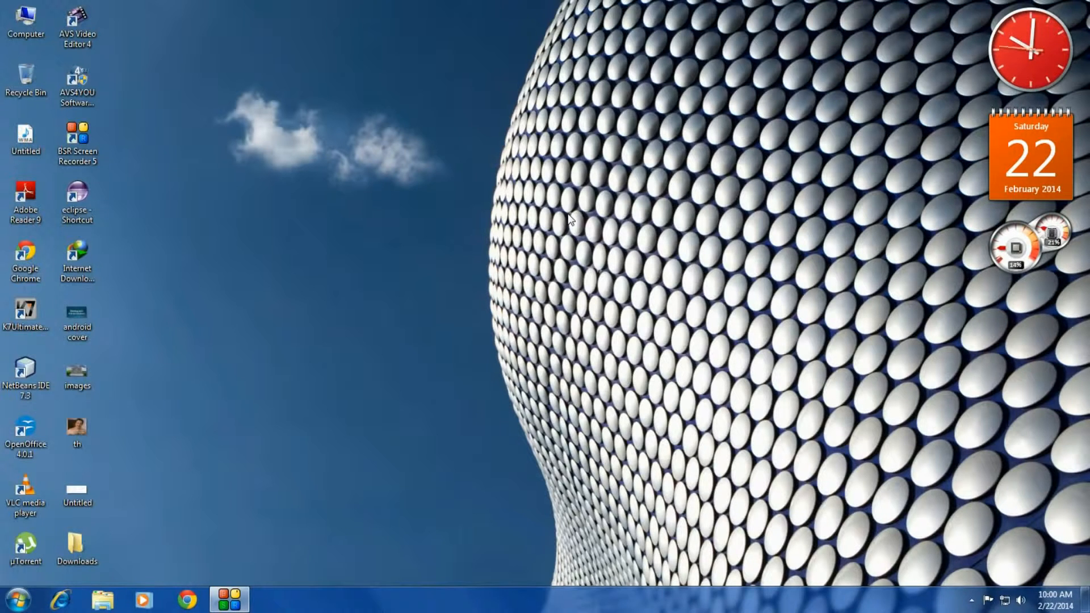
Step: Refresh the desktop twice from its right-click menu
right_click(552, 165)
click(574, 209)
right_click(392, 188)
click(437, 227)
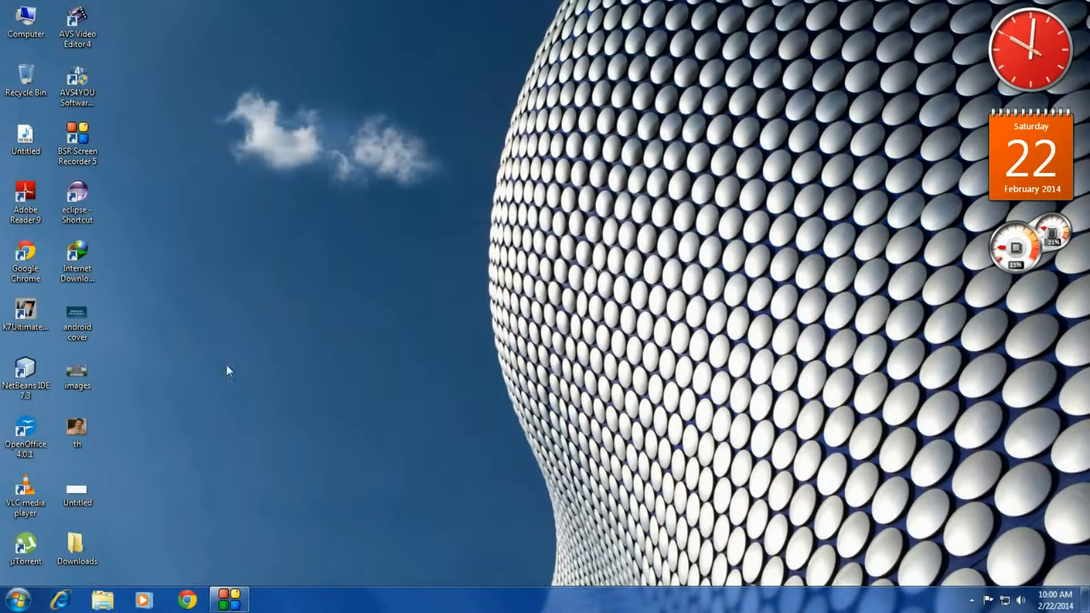
Step: Search Google for genymotion and go to the official site's Get Genymotion page
click(187, 600)
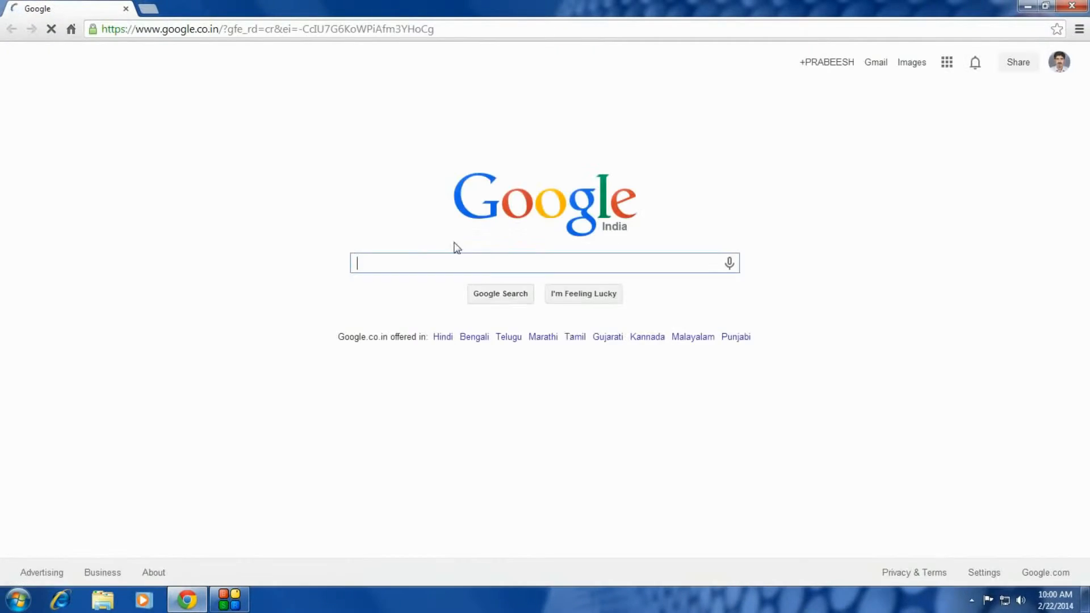
text(geny)
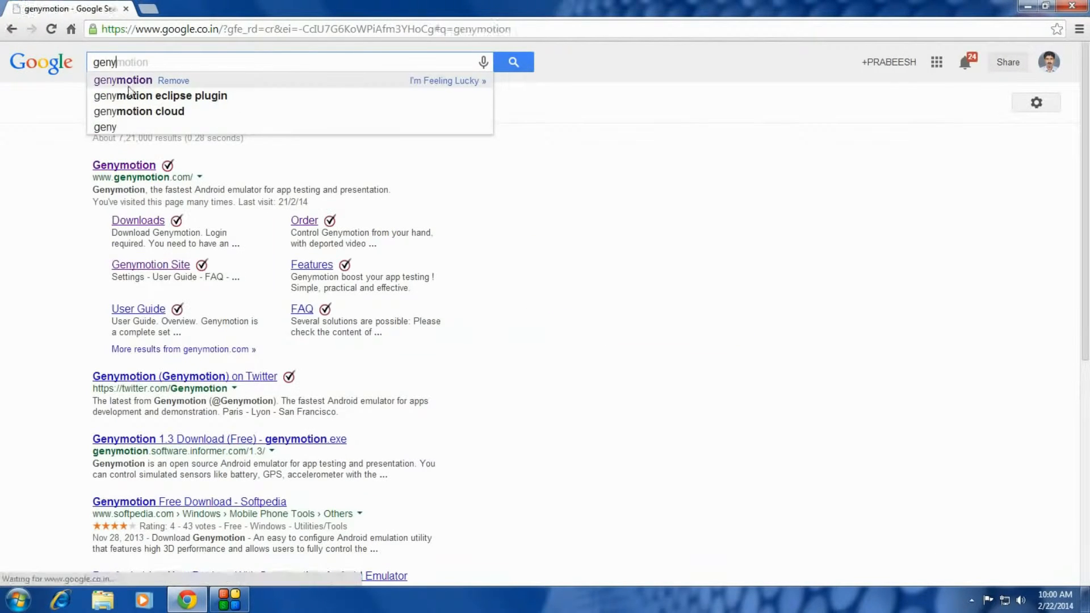
click(232, 80)
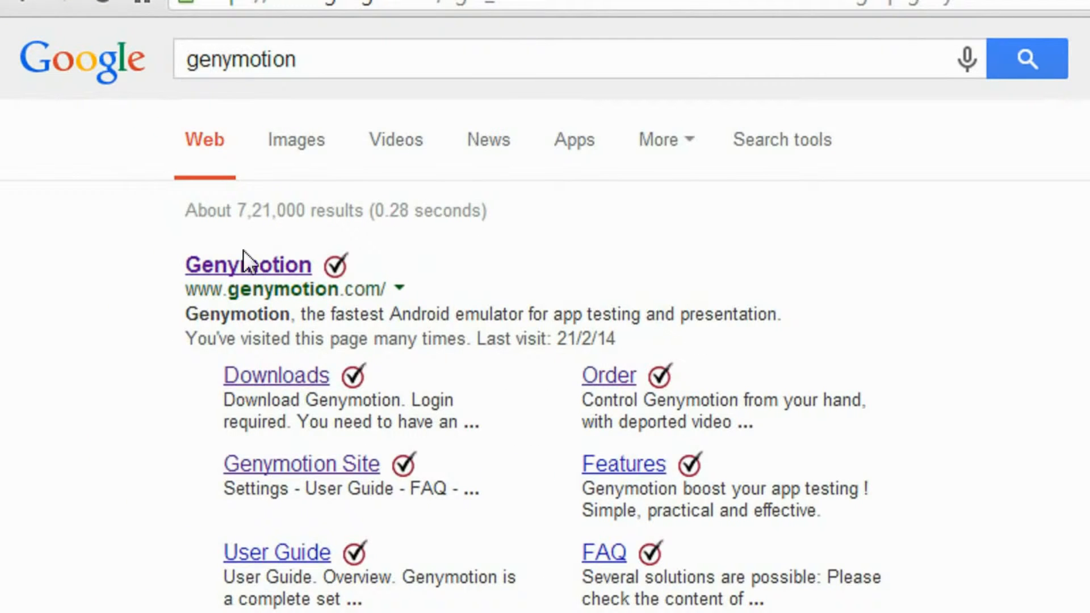
click(234, 264)
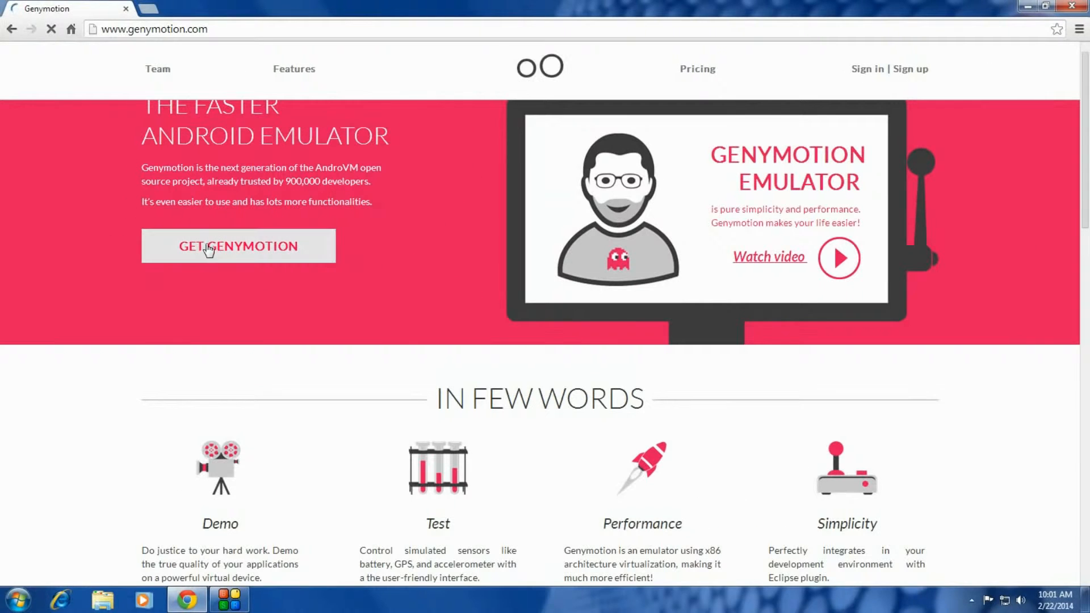
click(208, 246)
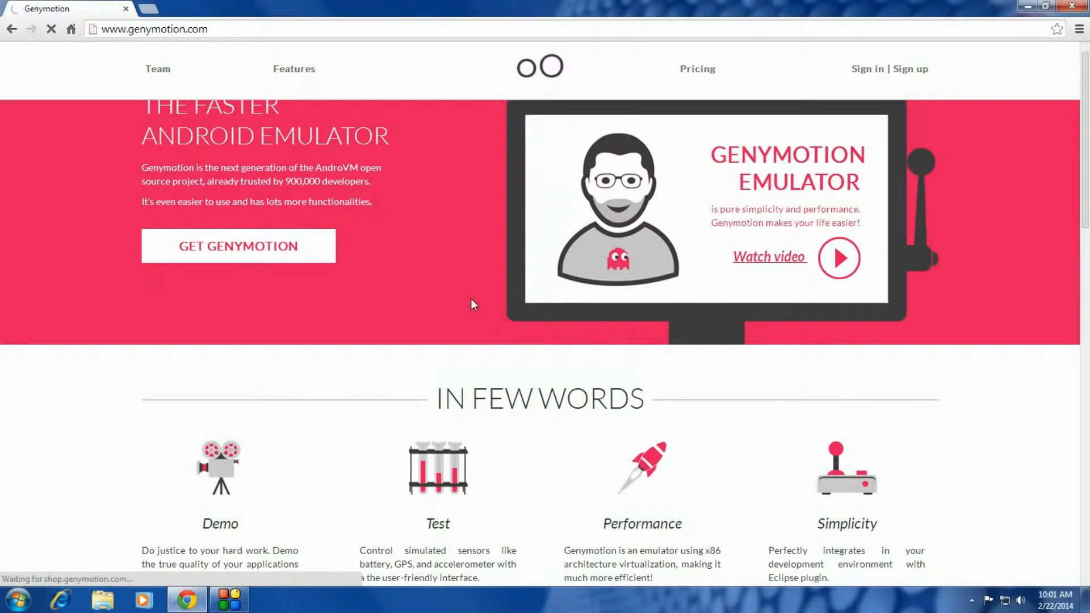
Step: Scroll through the Free, Indie (99 €) and Business (299 €) license comparison table
scroll(597, 337, down, 6)
scroll(597, 338, up, 6)
scroll(597, 338, down, 7)
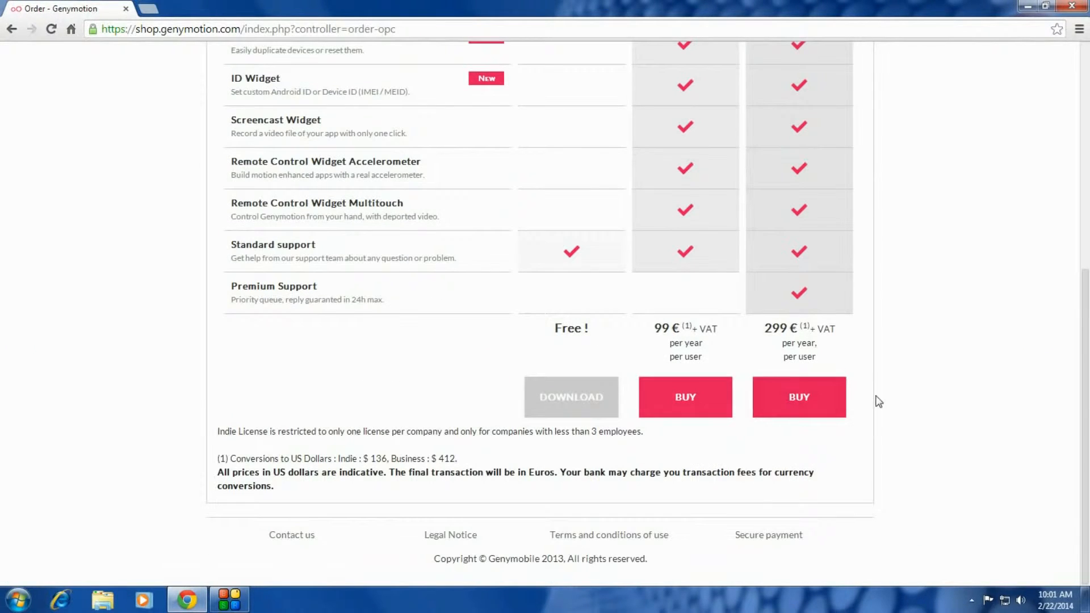
scroll(888, 391, up, 3)
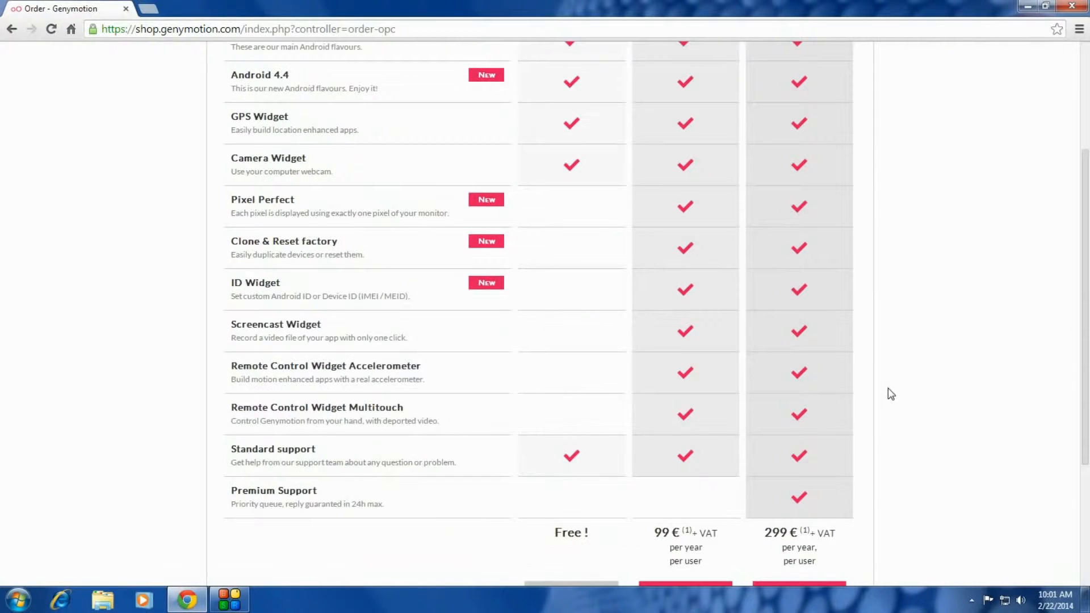
scroll(890, 395, down, 3)
scroll(901, 388, up, 4)
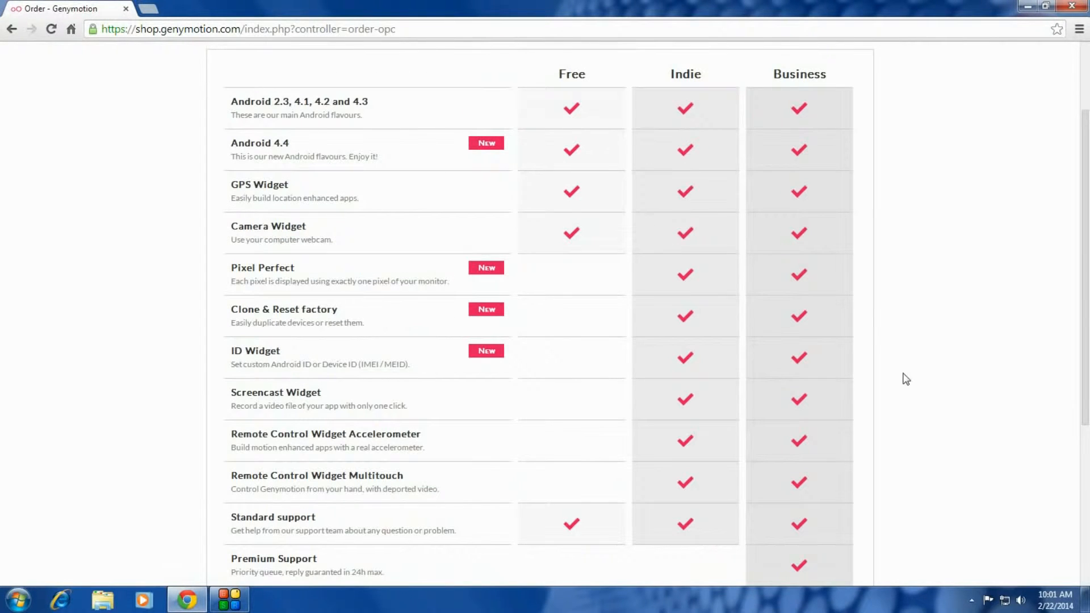
scroll(900, 377, down, 2)
scroll(896, 387, up, 3)
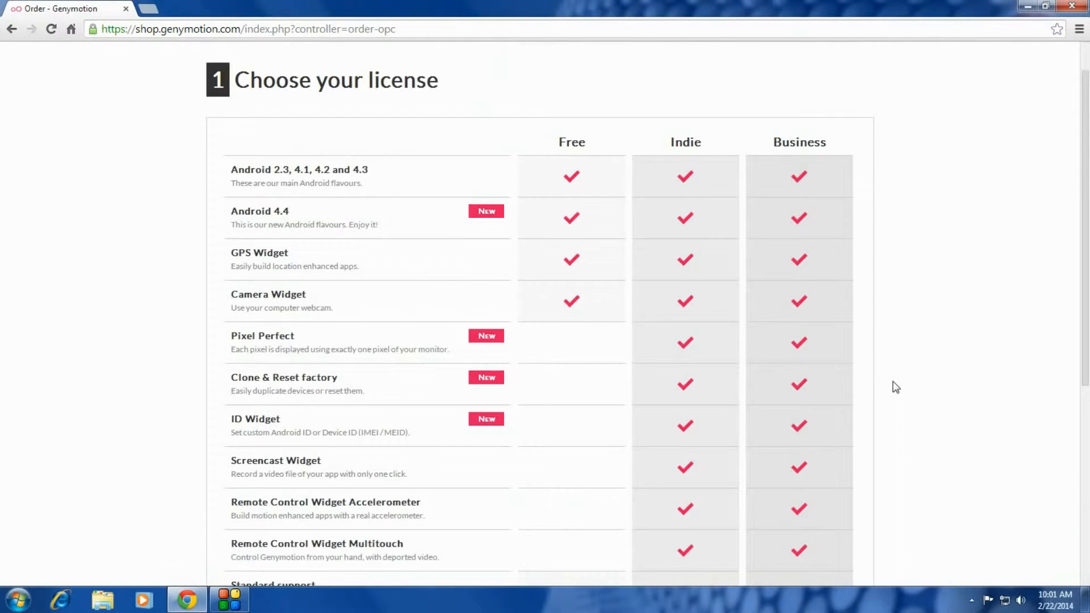
scroll(900, 389, down, 3)
scroll(900, 390, up, 2)
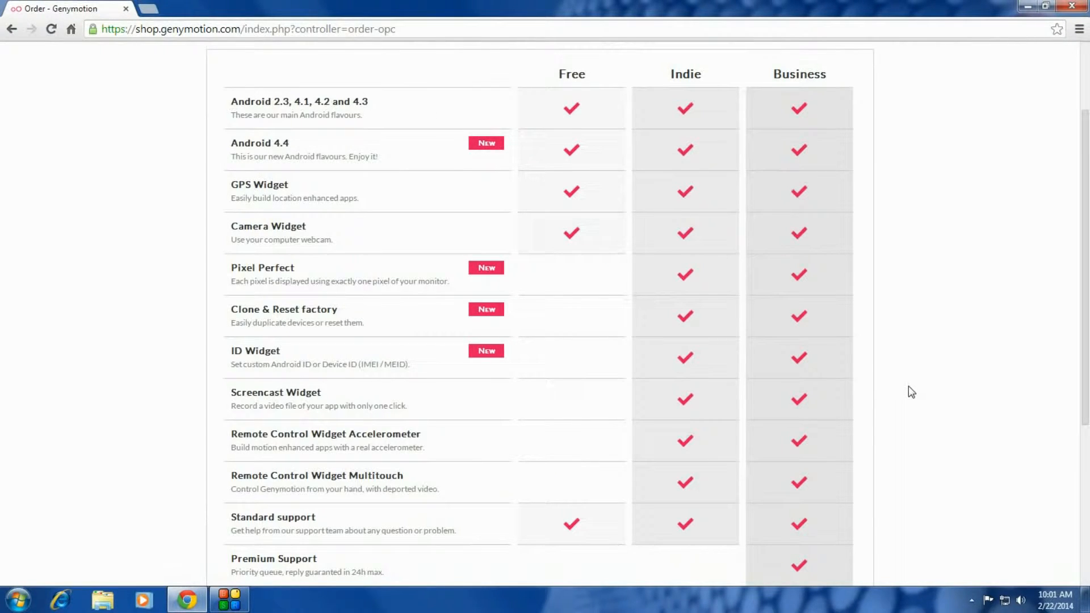
scroll(884, 379, down, 3)
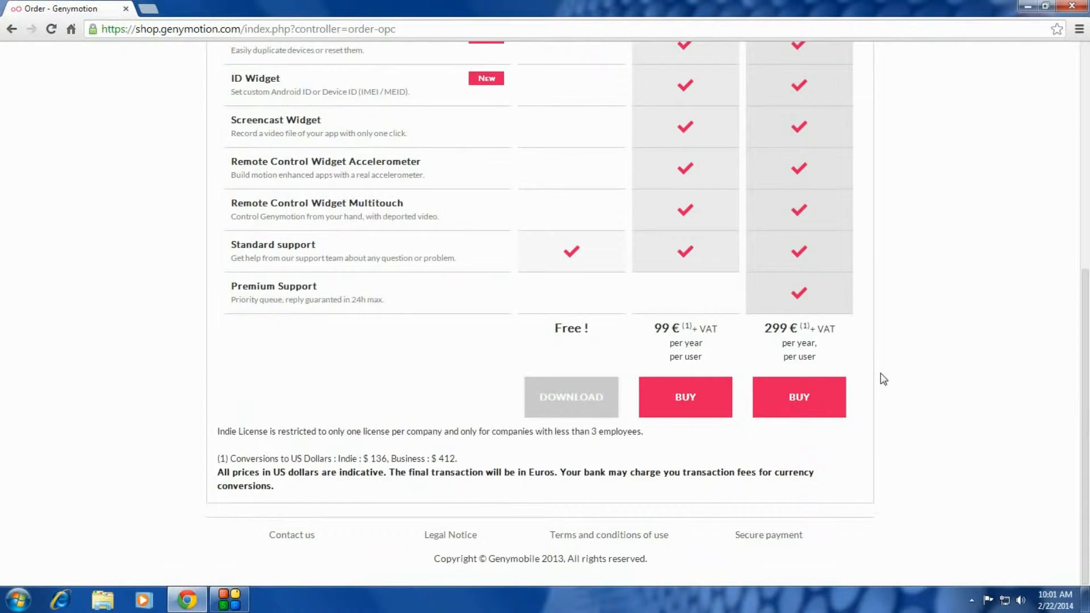
scroll(884, 379, up, 5)
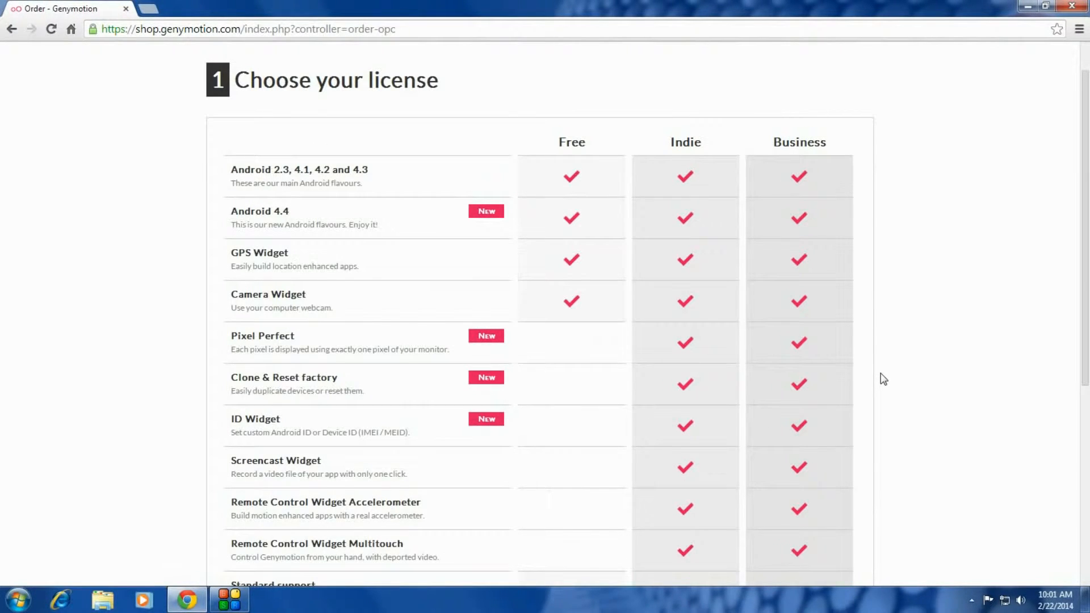
scroll(884, 379, down, 5)
scroll(881, 380, up, 2)
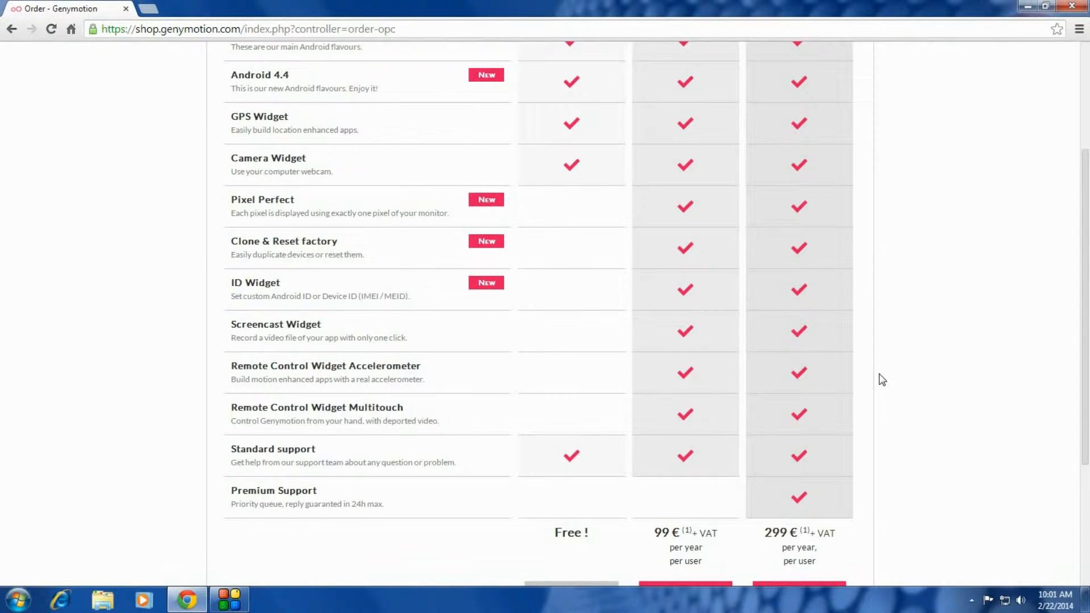
scroll(886, 366, down, 2)
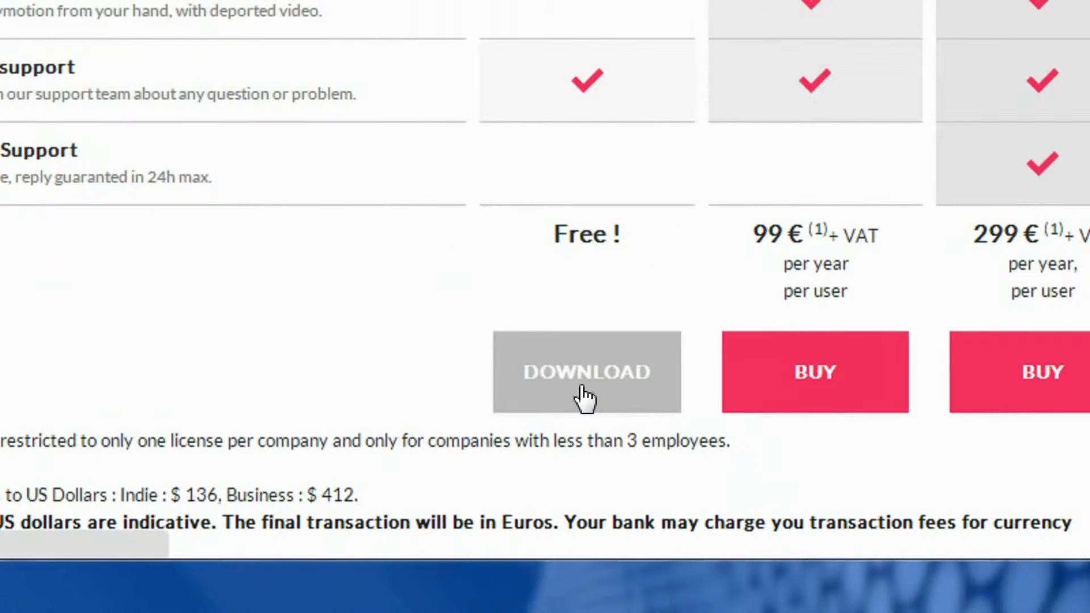
Step: Choose the Free download and log in with the account's username and password
click(583, 391)
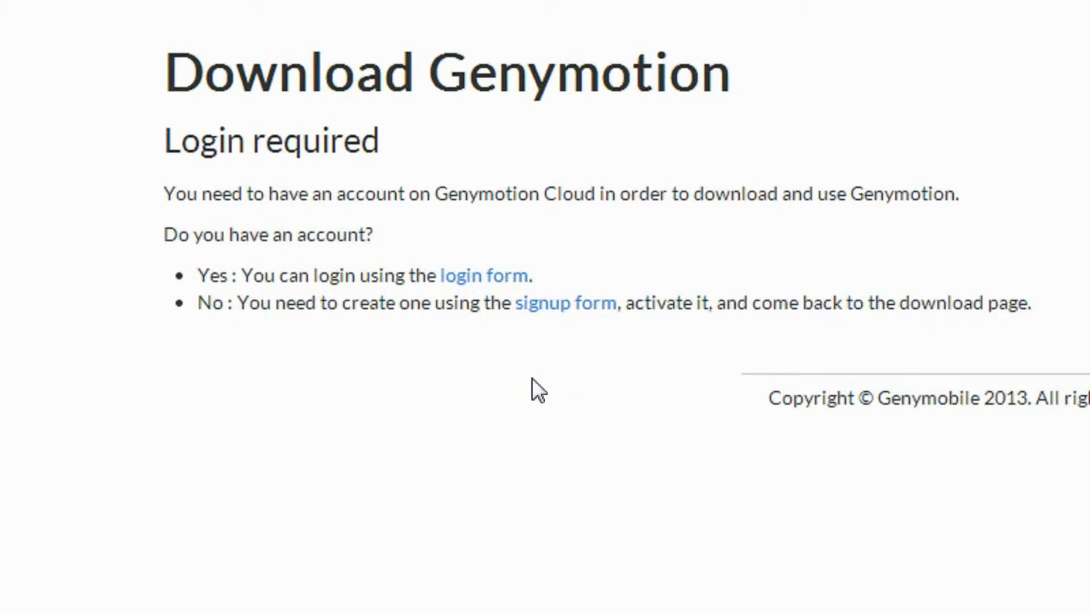
click(469, 281)
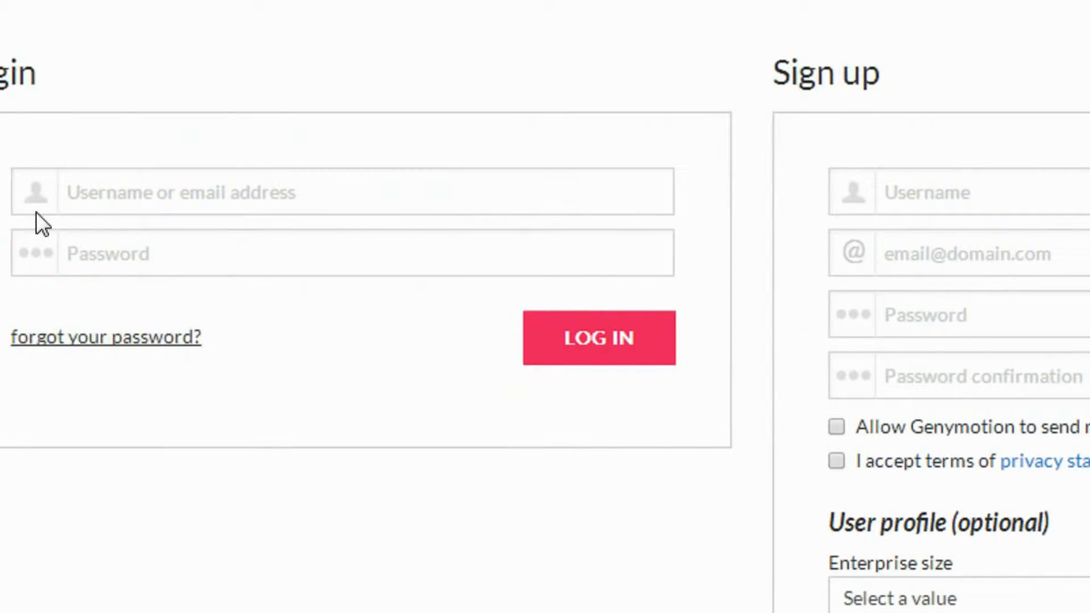
click(90, 191)
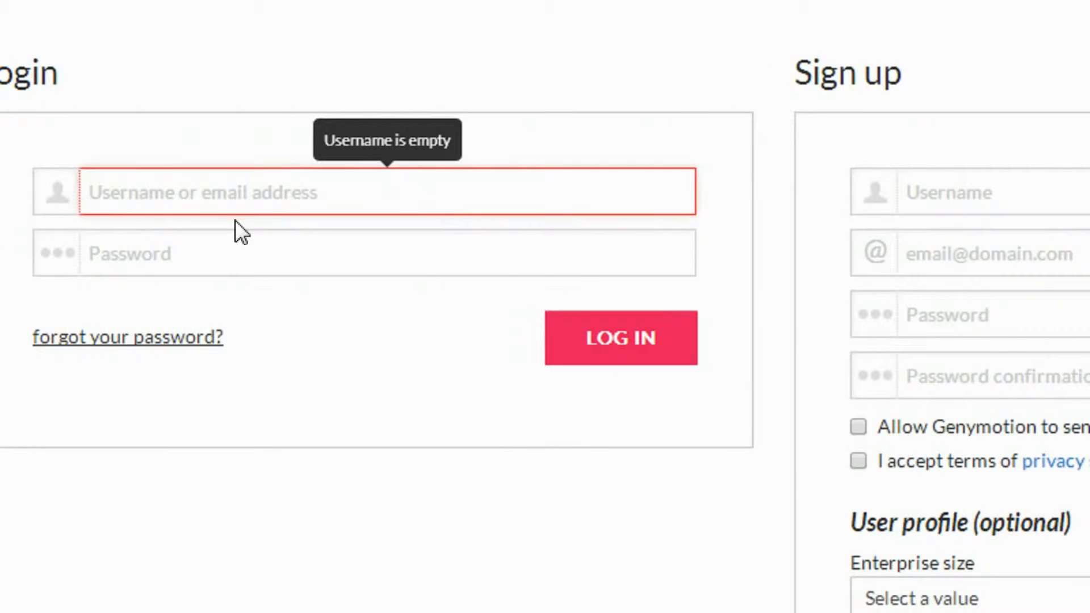
text(prabee)
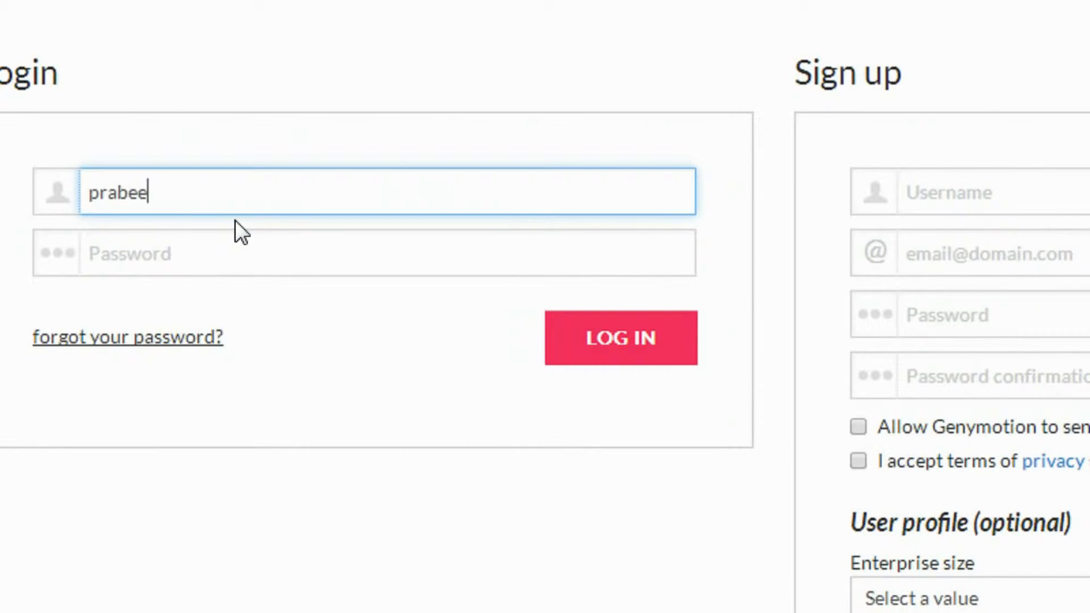
text(sh2868)
key(Tab)
text(•••••••)
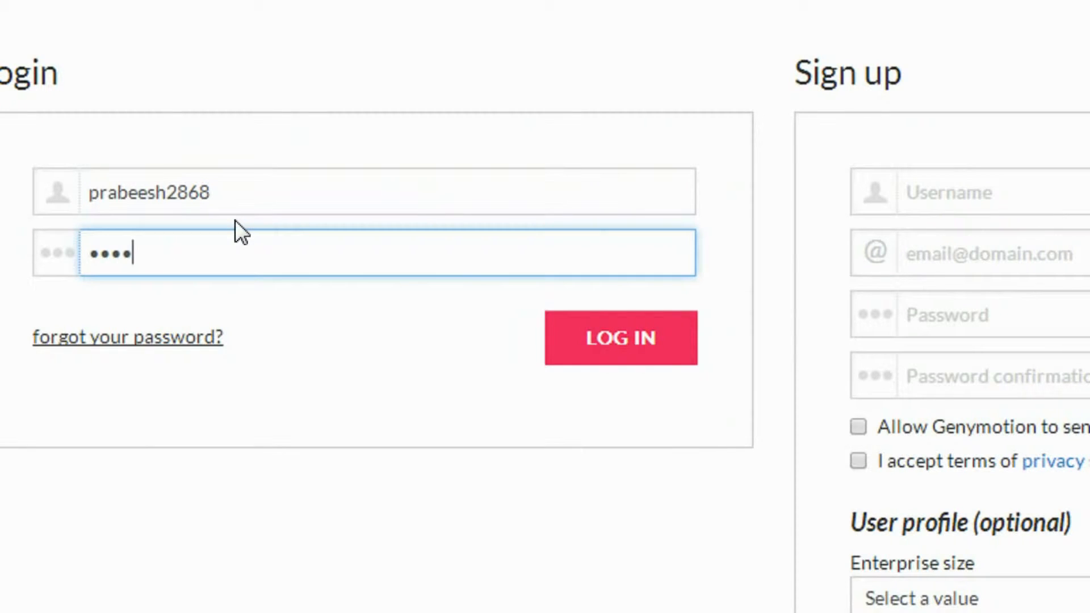
text(•••••••)
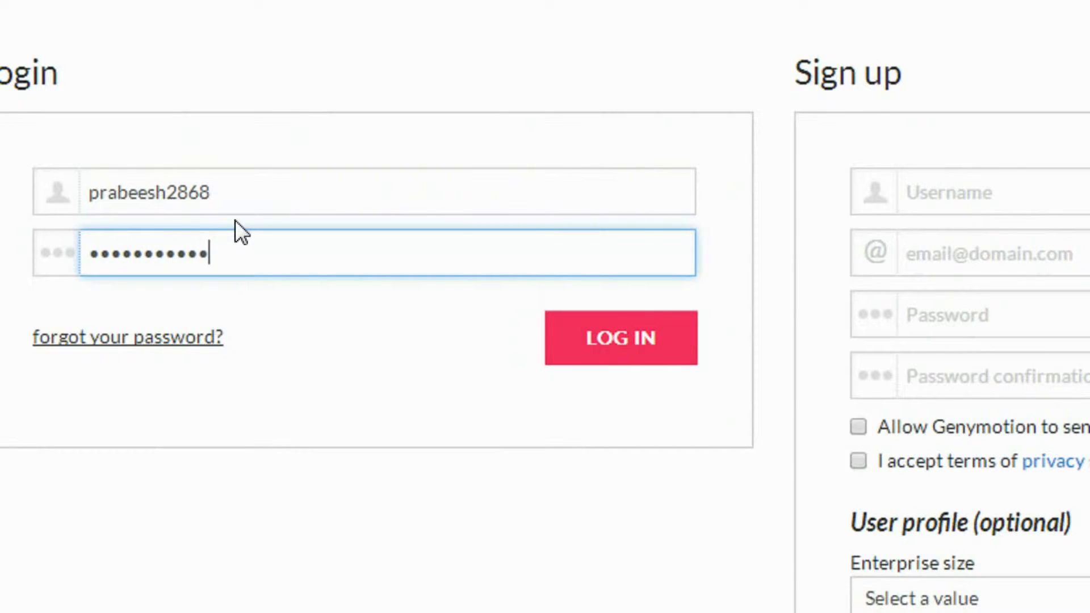
click(596, 357)
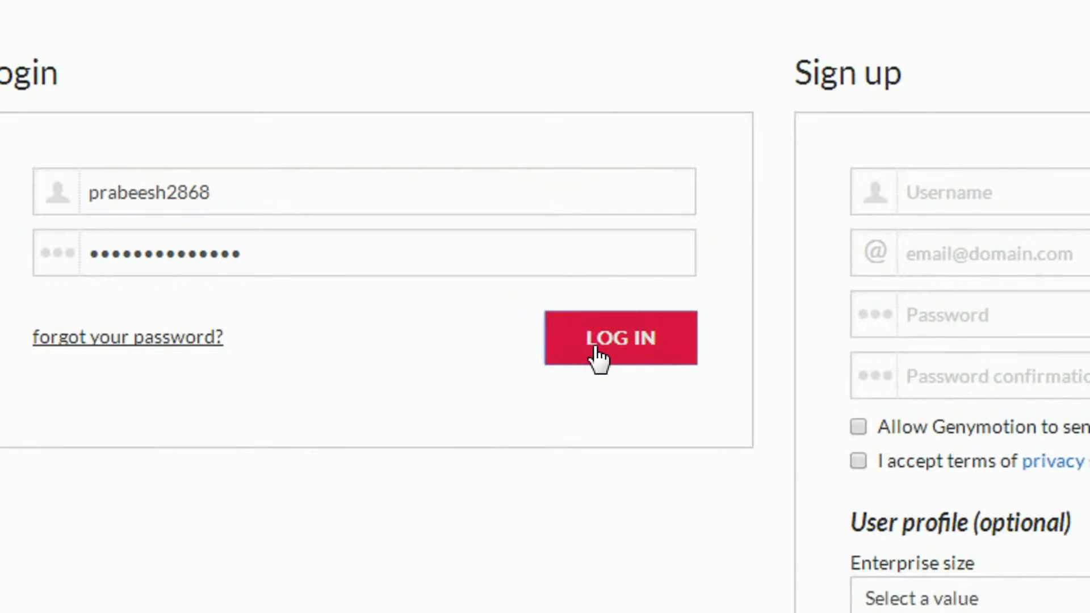
Step: Download the genymotion-2.1.1-vbox installer bundled with VirtualBox into Downloads
scroll(196, 544, down, 6)
scroll(199, 522, up, 2)
scroll(200, 522, up, 2)
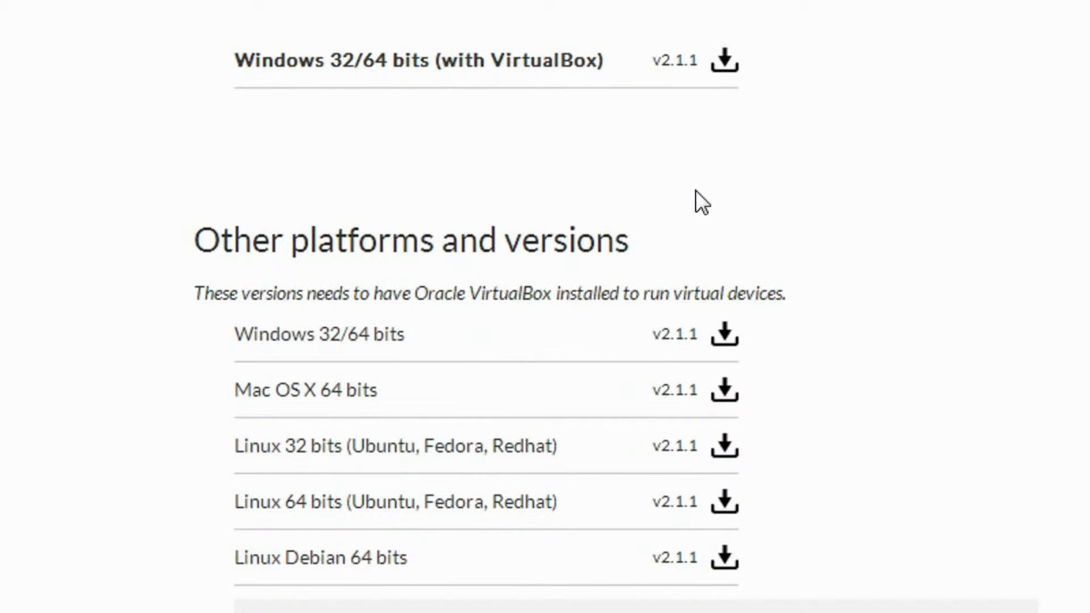
scroll(617, 183, up, 5)
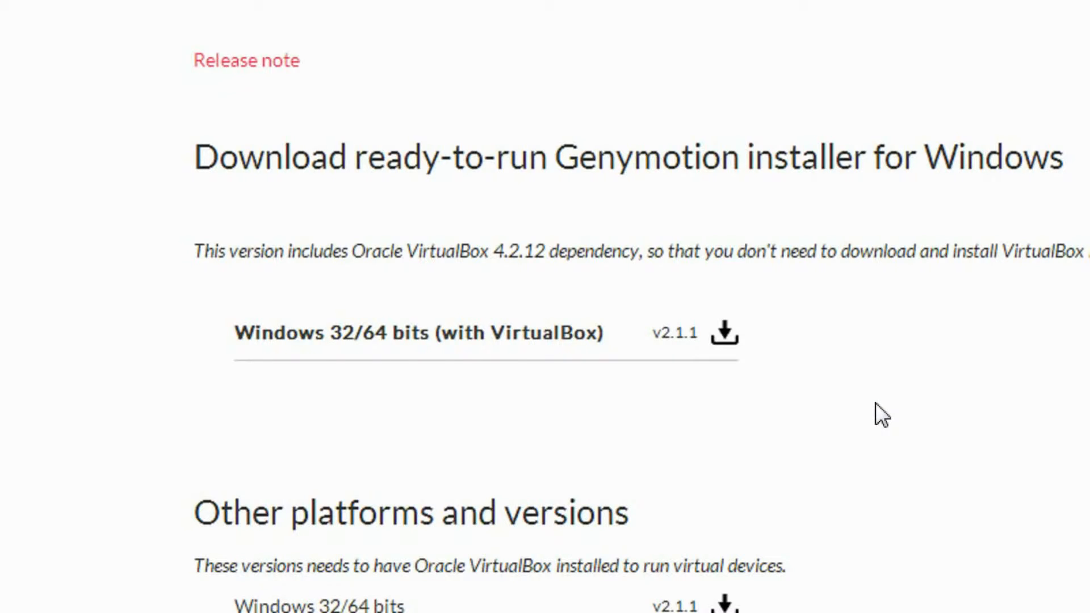
scroll(876, 403, down, 5)
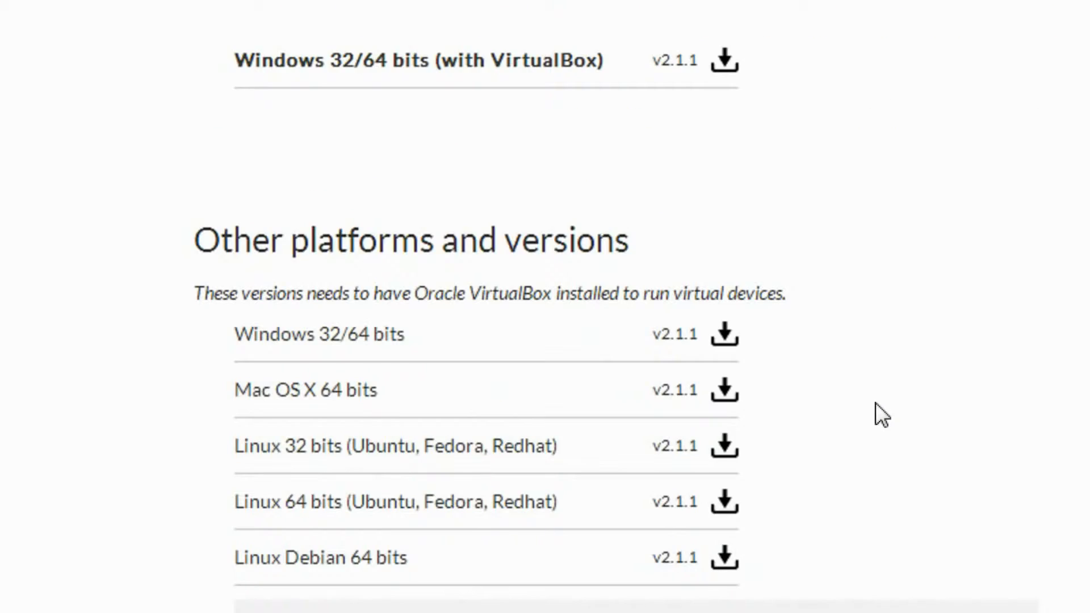
scroll(397, 102, up, 1)
scroll(248, 111, up, 1)
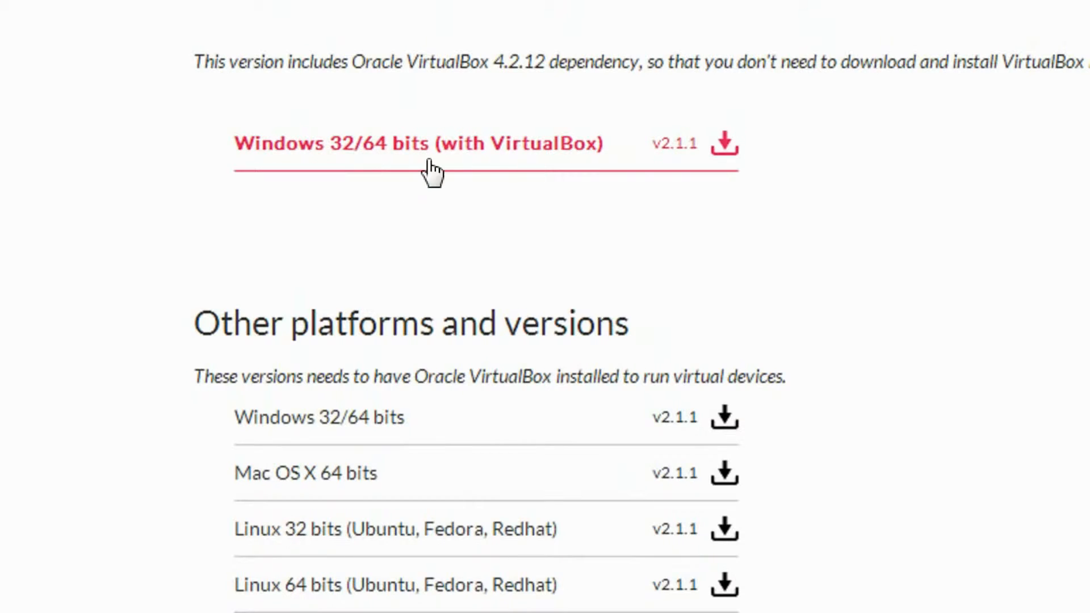
scroll(375, 483, down, 5)
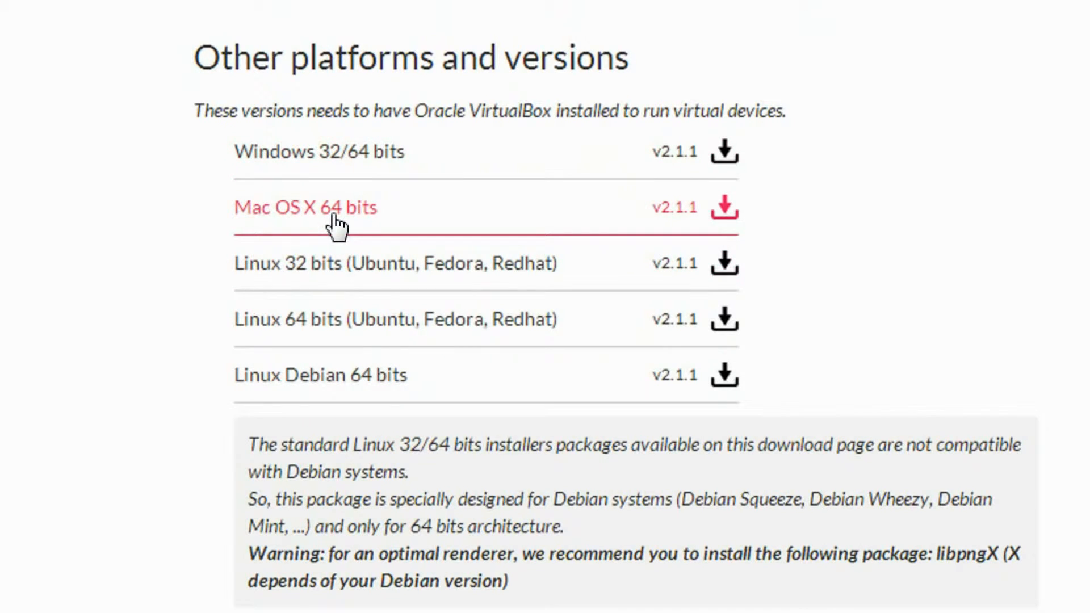
scroll(434, 343, up, 6)
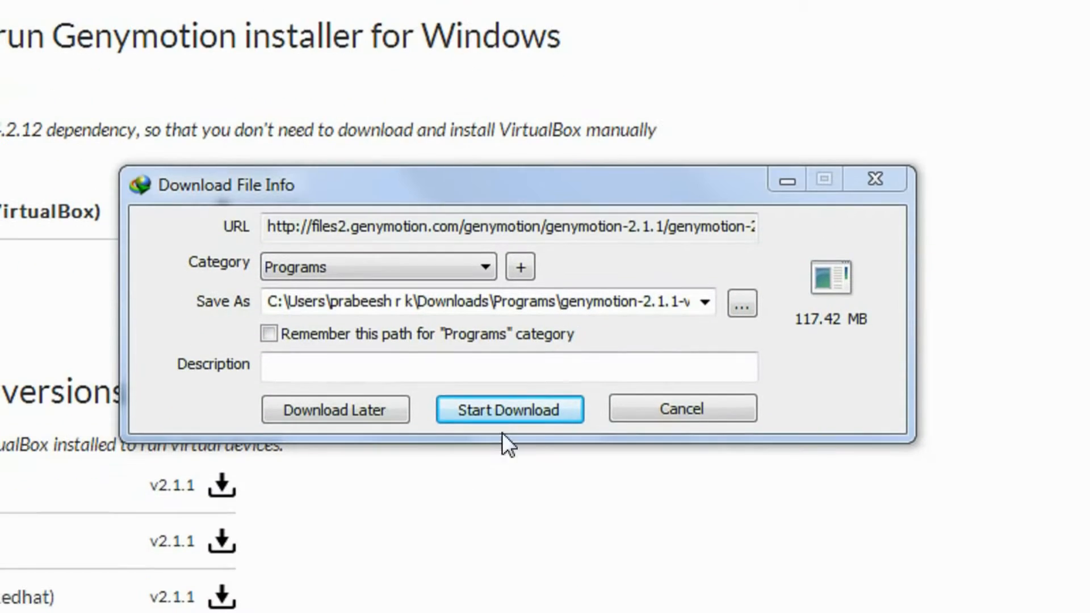
click(505, 480)
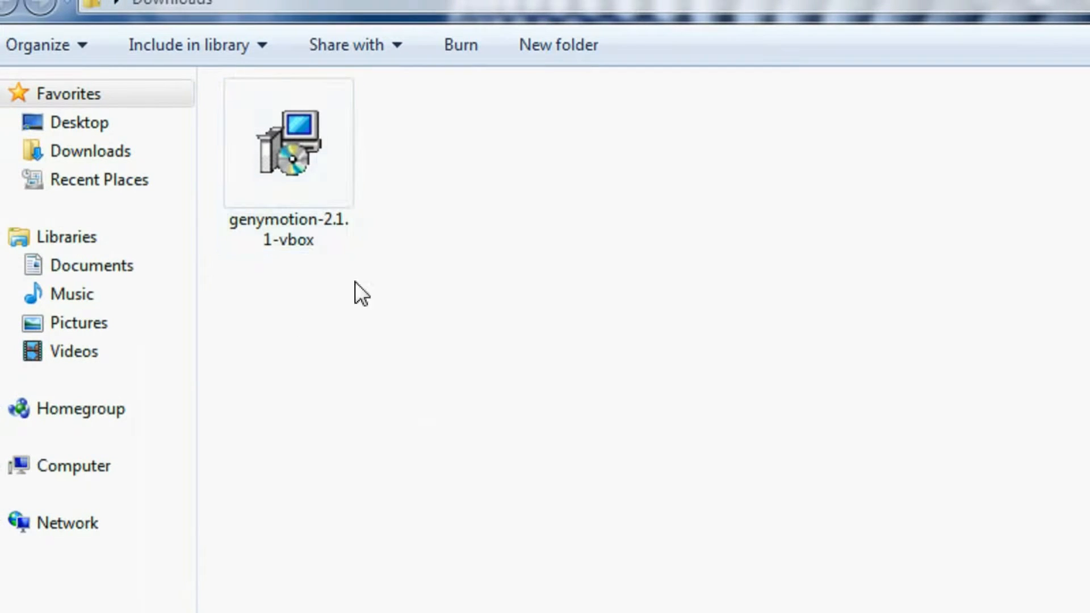
Step: Run genymotion-2.1.1-vbox and install in English with default location, start menu folder and desktop icon
double_click(281, 152)
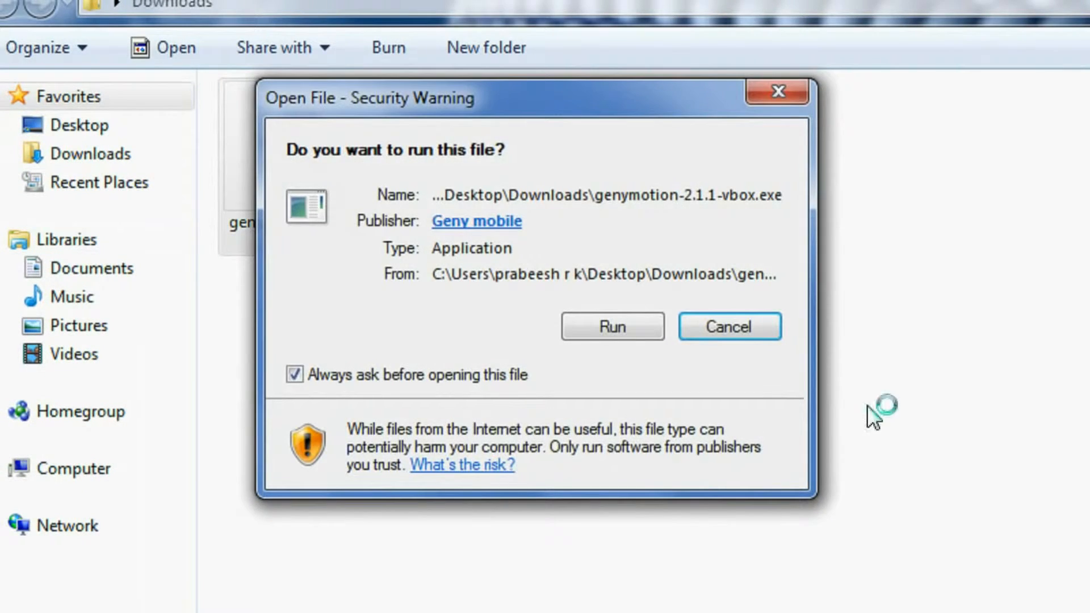
click(613, 327)
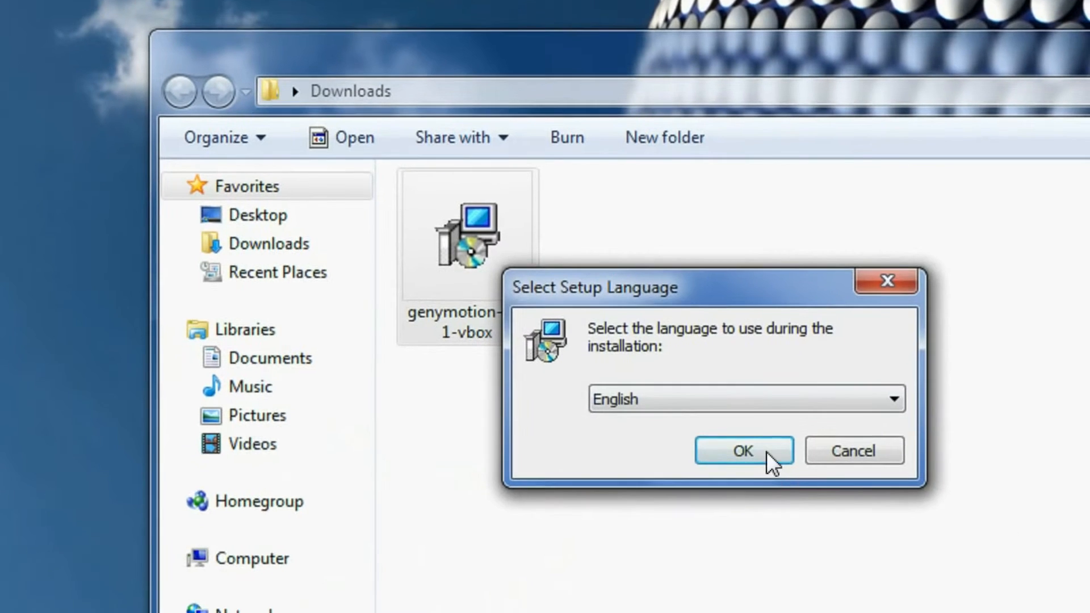
click(1061, 584)
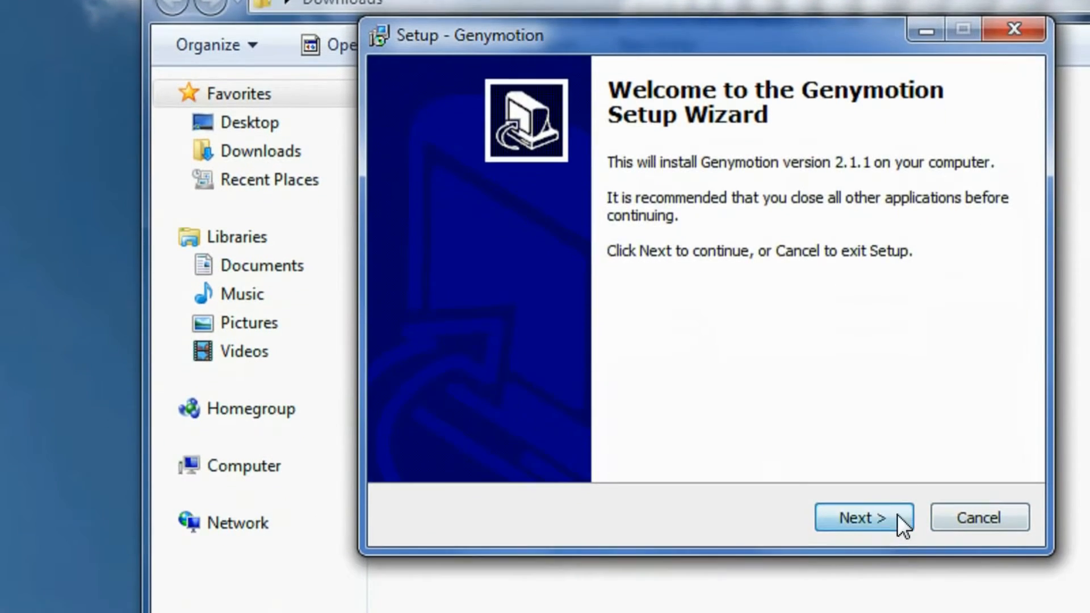
click(886, 601)
click(863, 511)
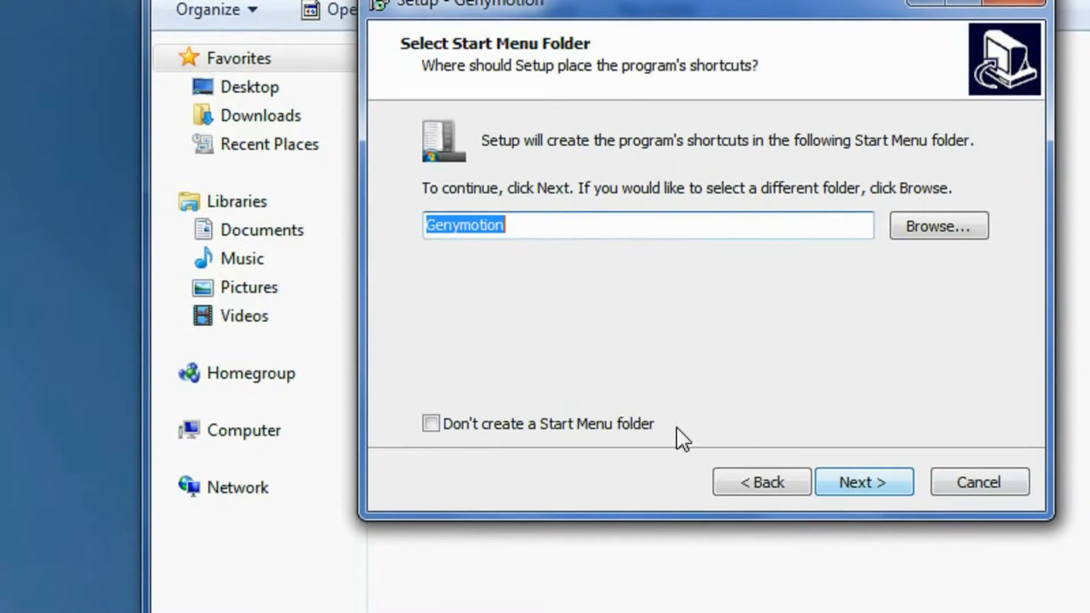
click(868, 483)
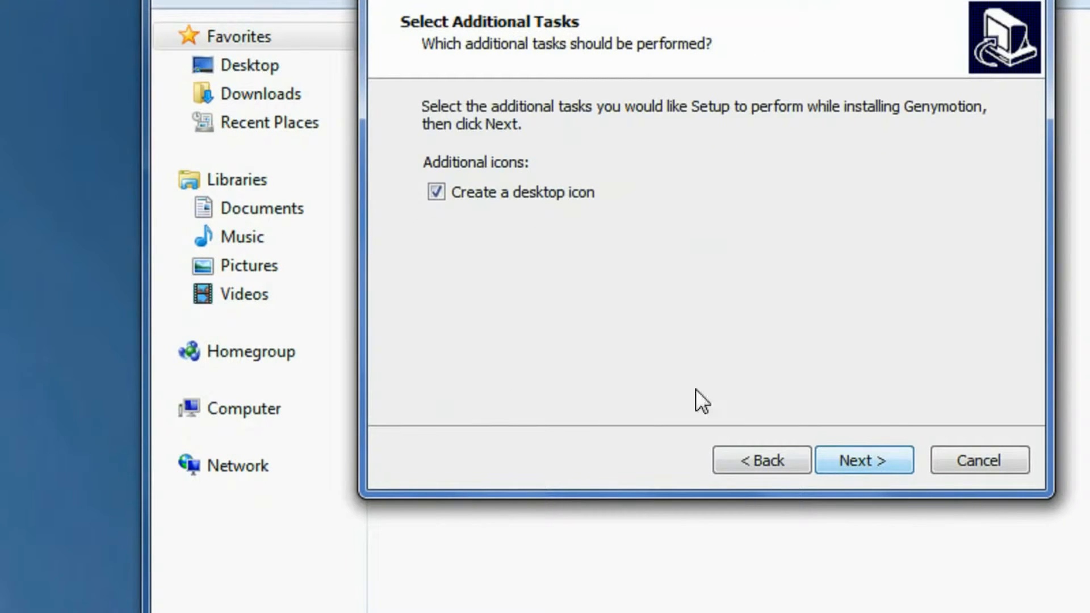
click(874, 459)
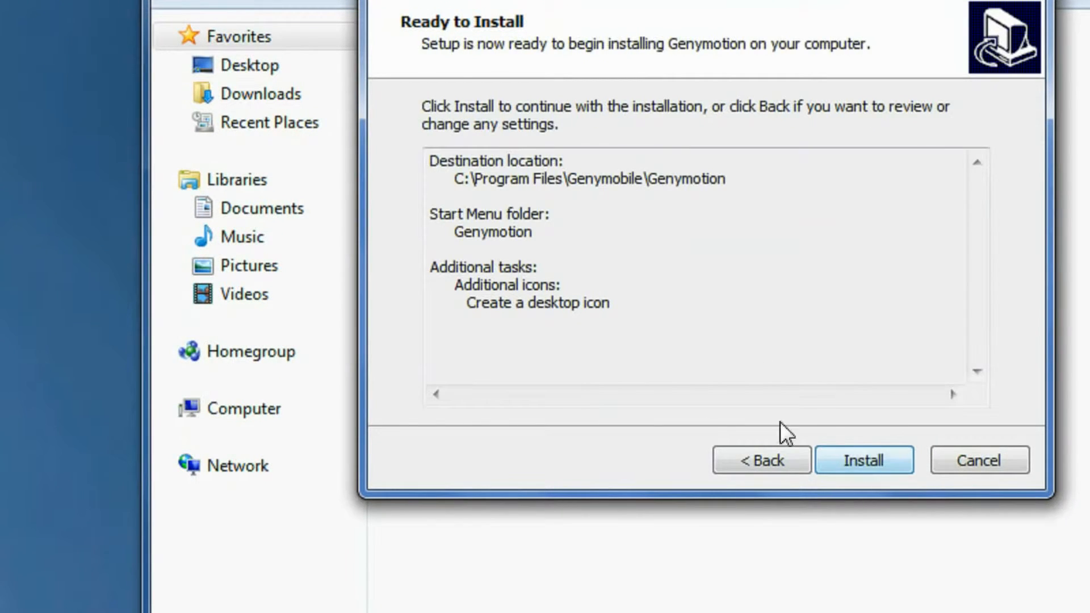
click(868, 461)
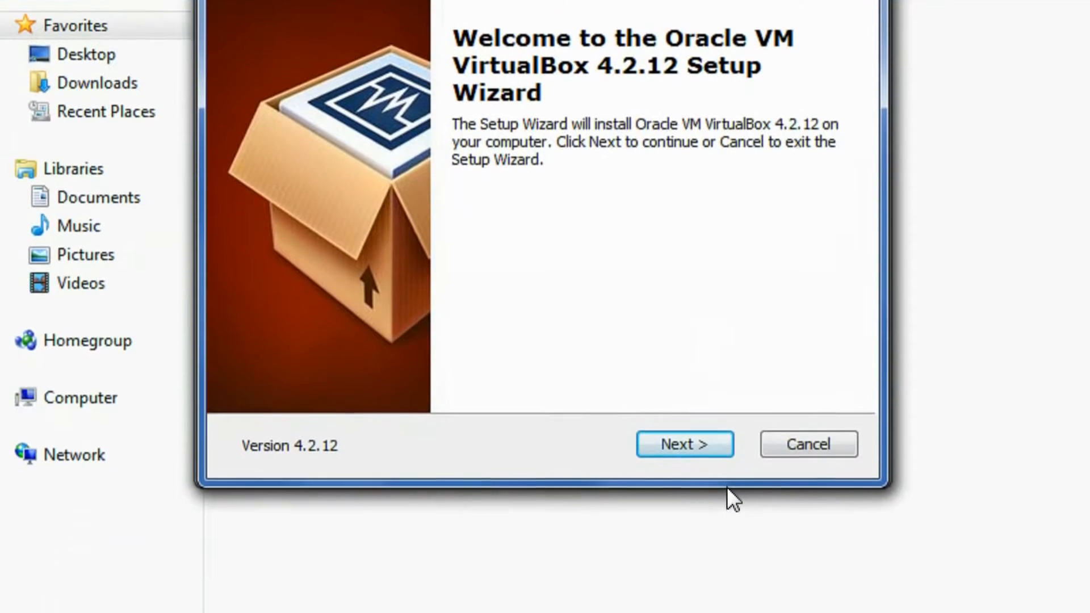
Step: Install VirtualBox 4.2.12 with default features, no Quick Launch shortcut, accepting the network reset
click(694, 445)
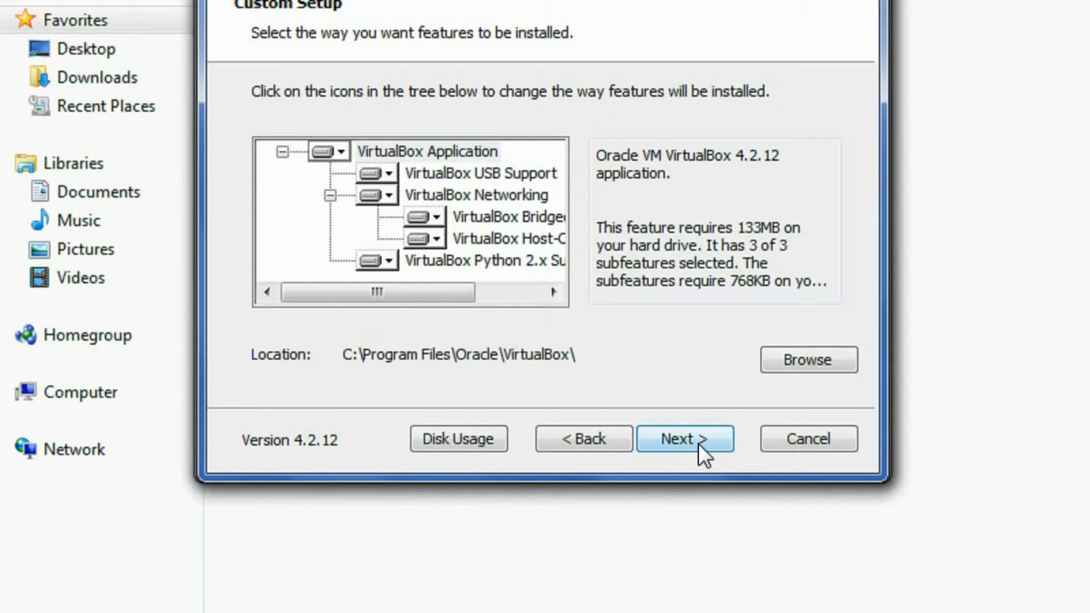
click(687, 441)
click(261, 206)
click(691, 443)
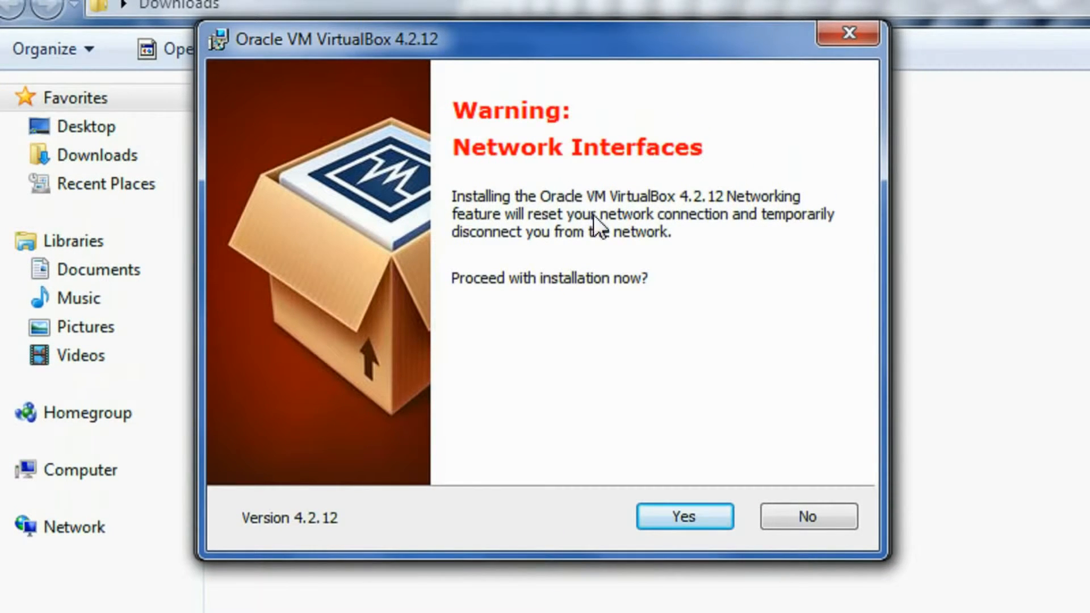
click(692, 519)
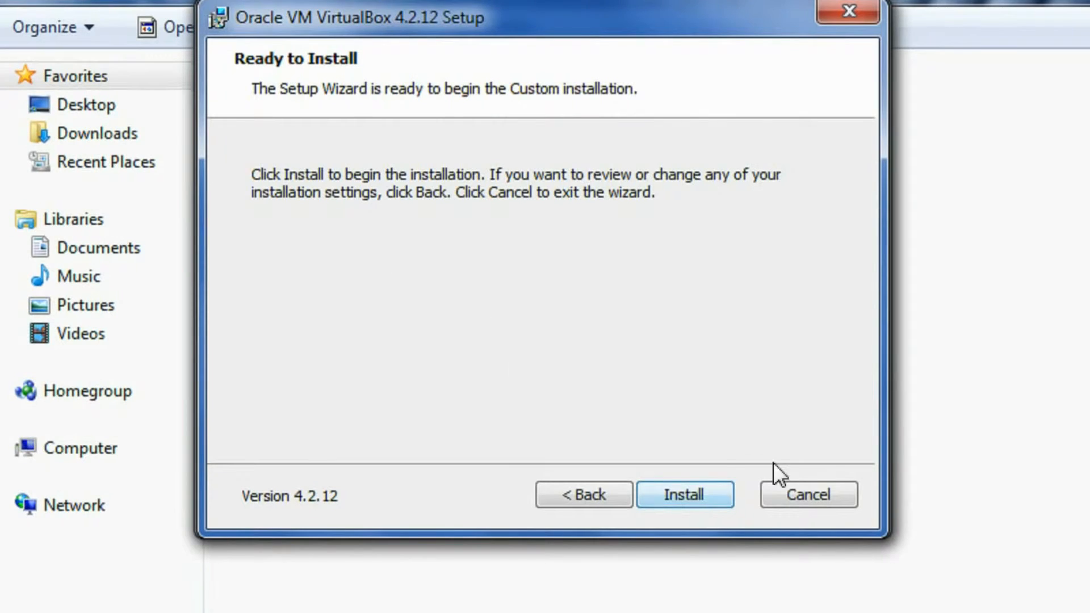
click(691, 502)
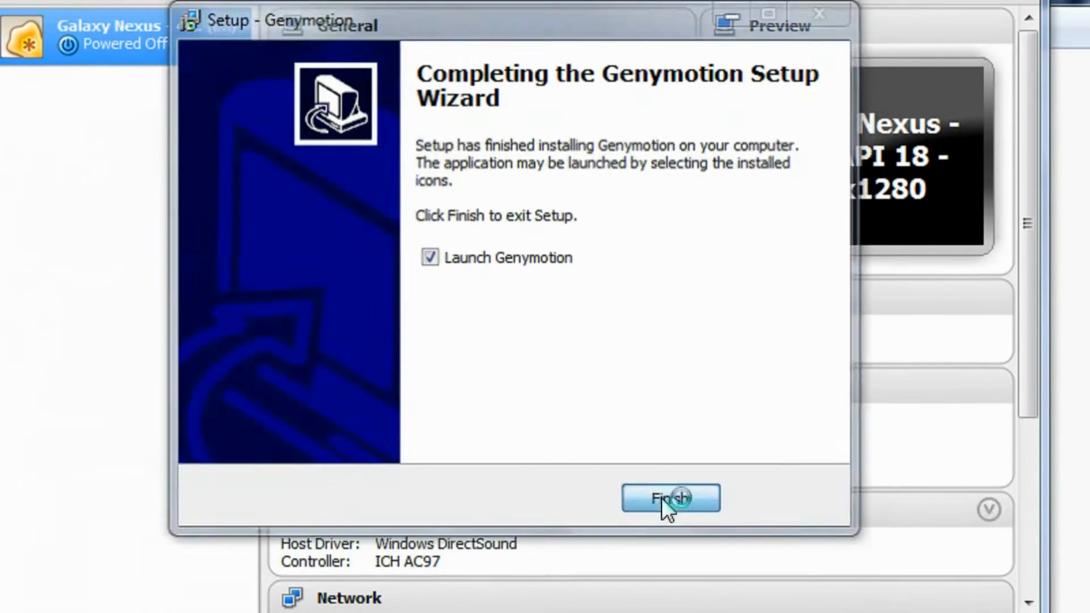
Step: Finish setup launching Genymotion, dismiss the update notice, and close VirtualBox Manager and Downloads
click(664, 525)
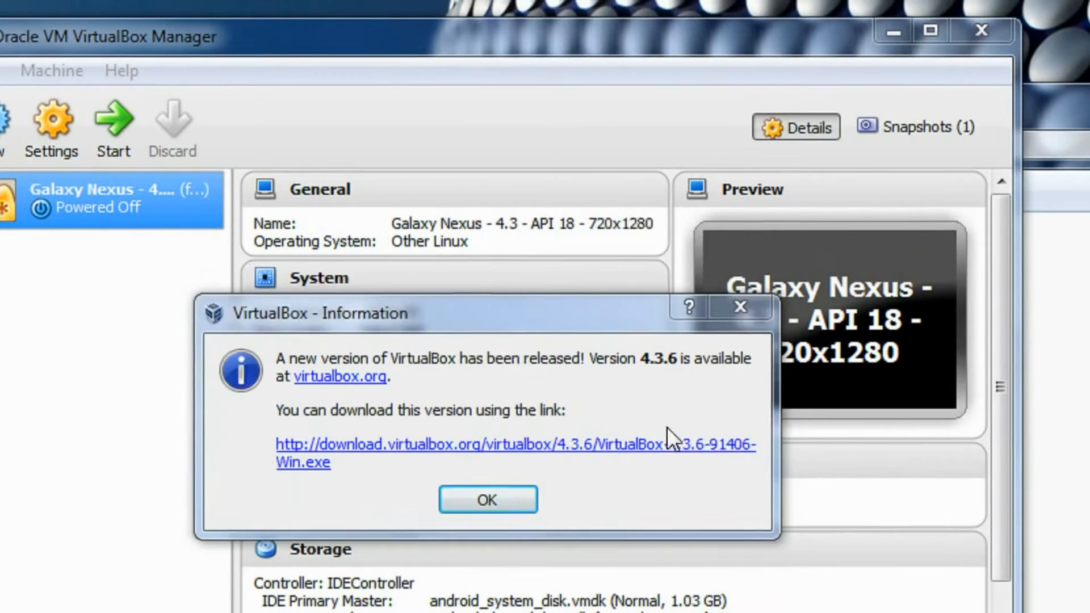
click(515, 325)
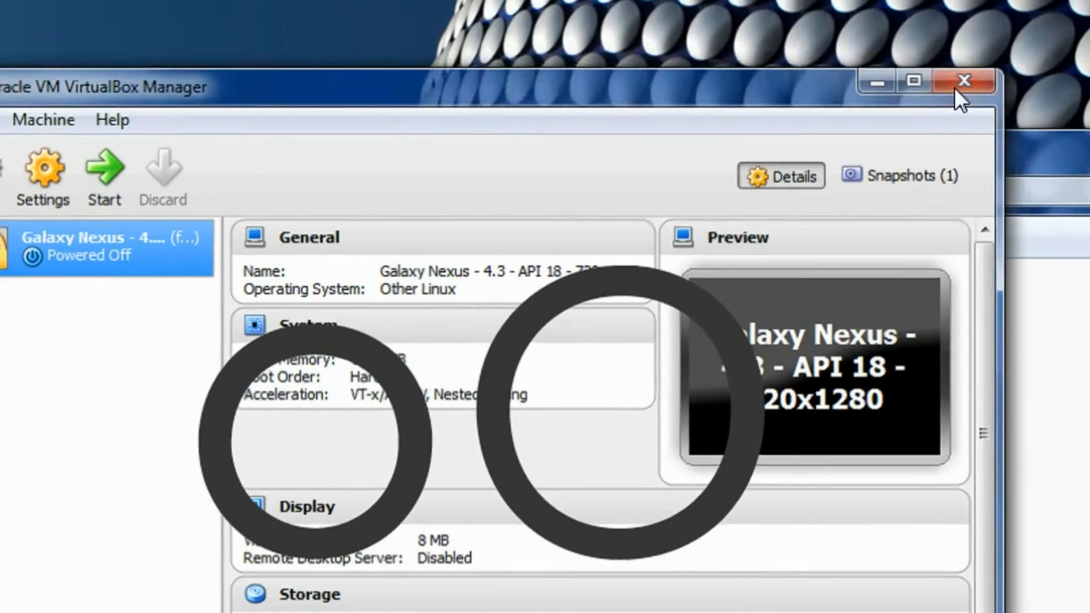
click(982, 11)
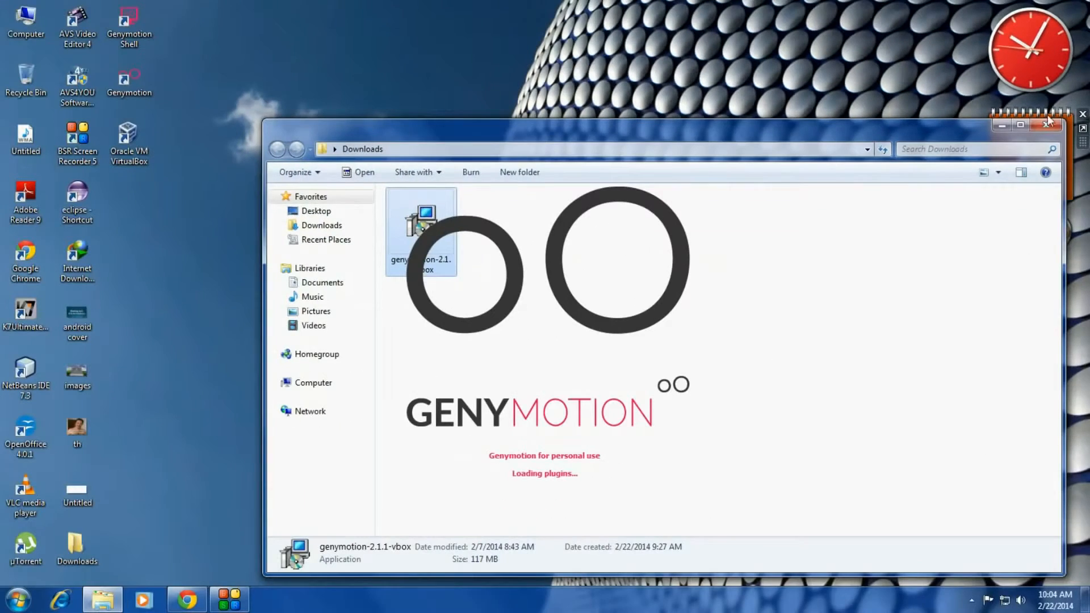
click(1049, 123)
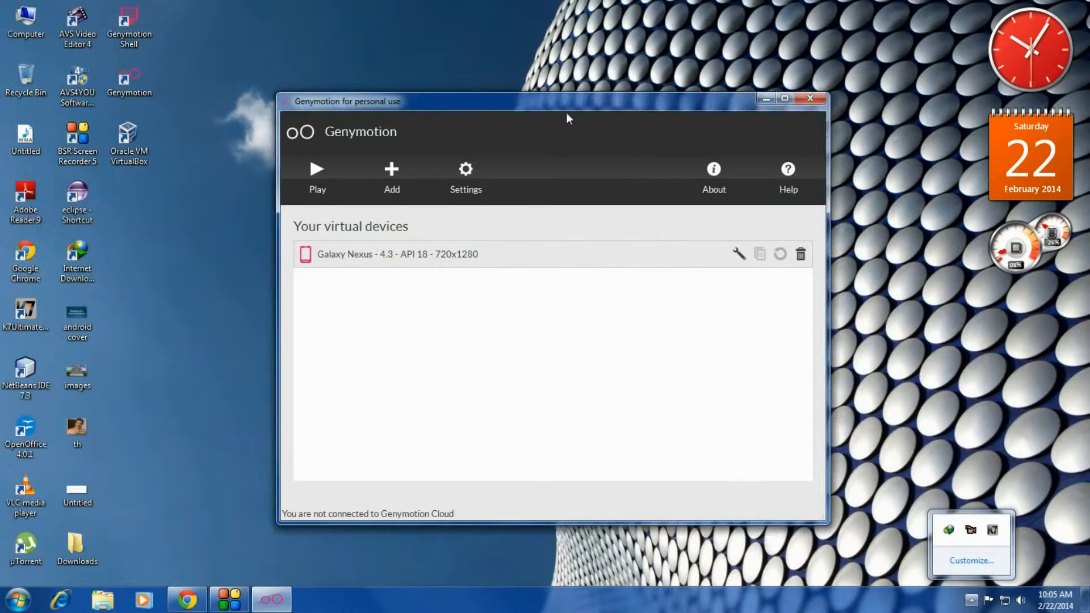
Step: Nudge the Genymotion window into place and begin adding a new virtual device
drag(640, 104, 613, 90)
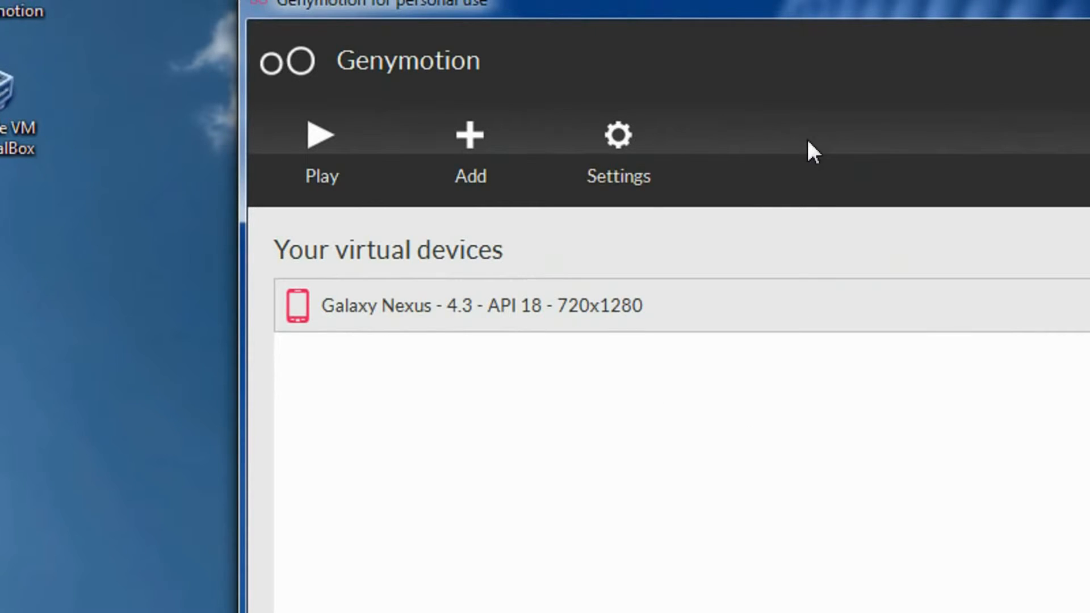
click(473, 142)
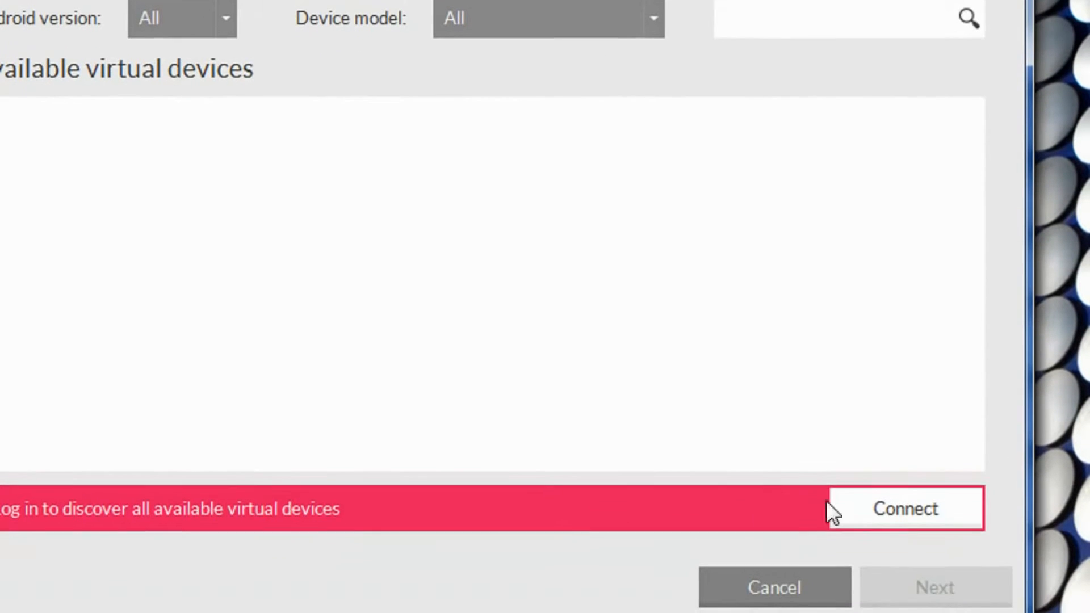
Step: Connect to Genymotion Cloud using the account's username and password
click(908, 517)
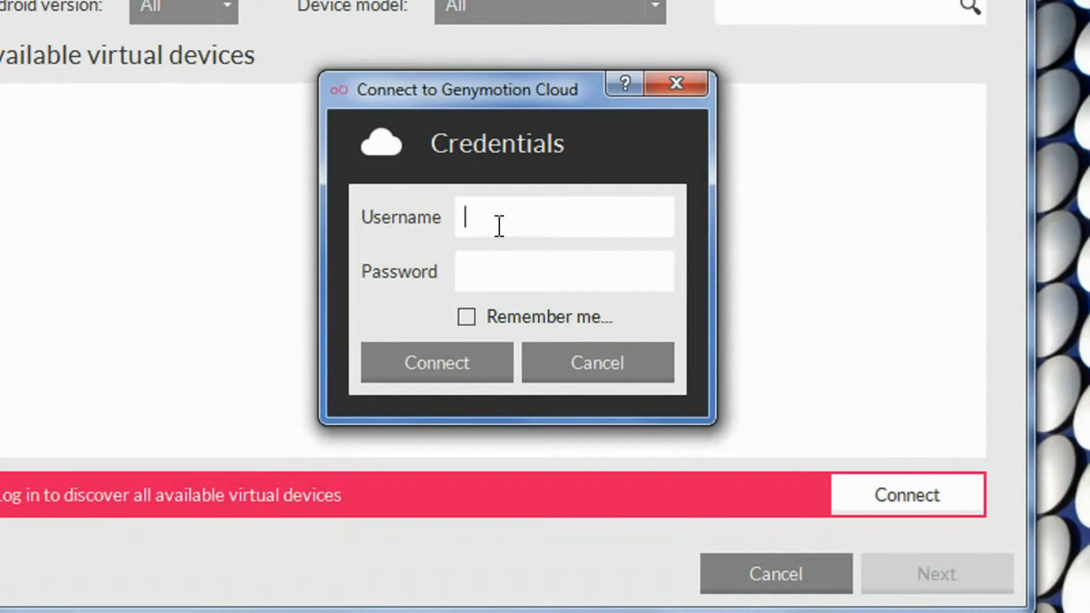
text(prabeesh2868)
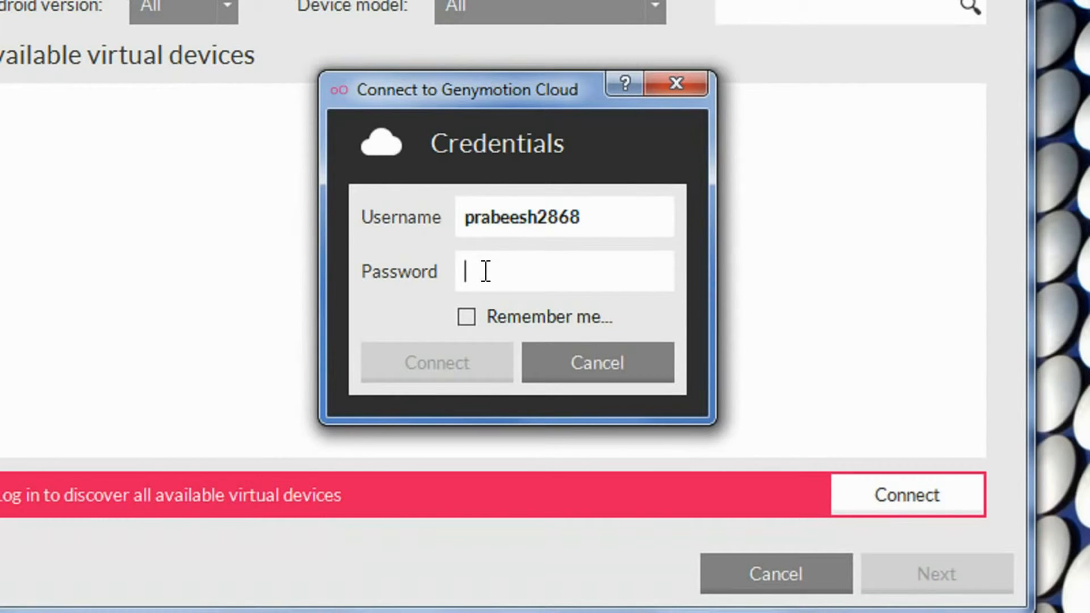
text(•••••)
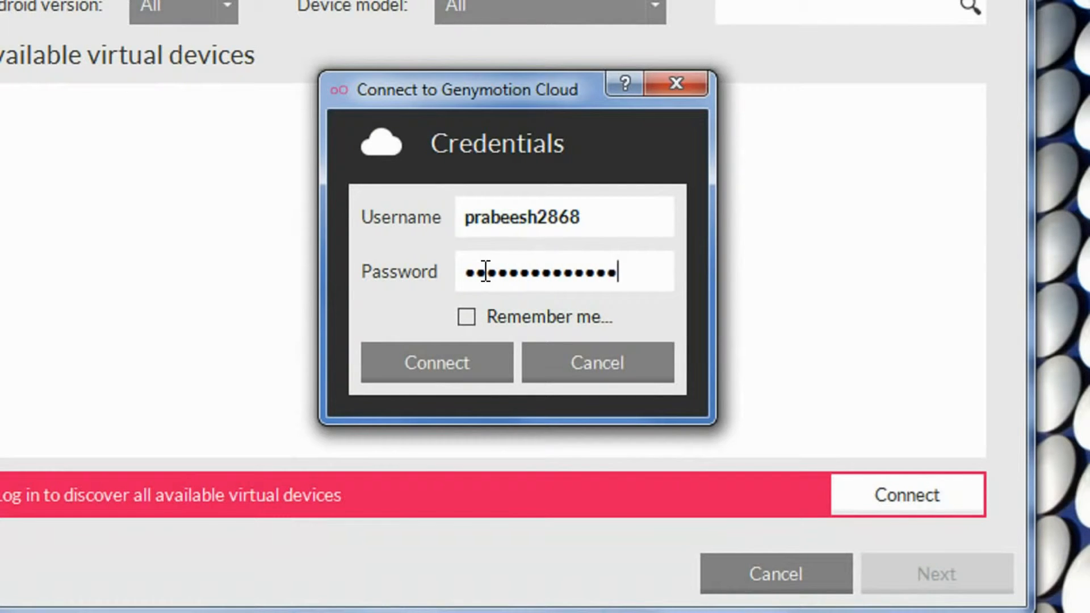
click(423, 377)
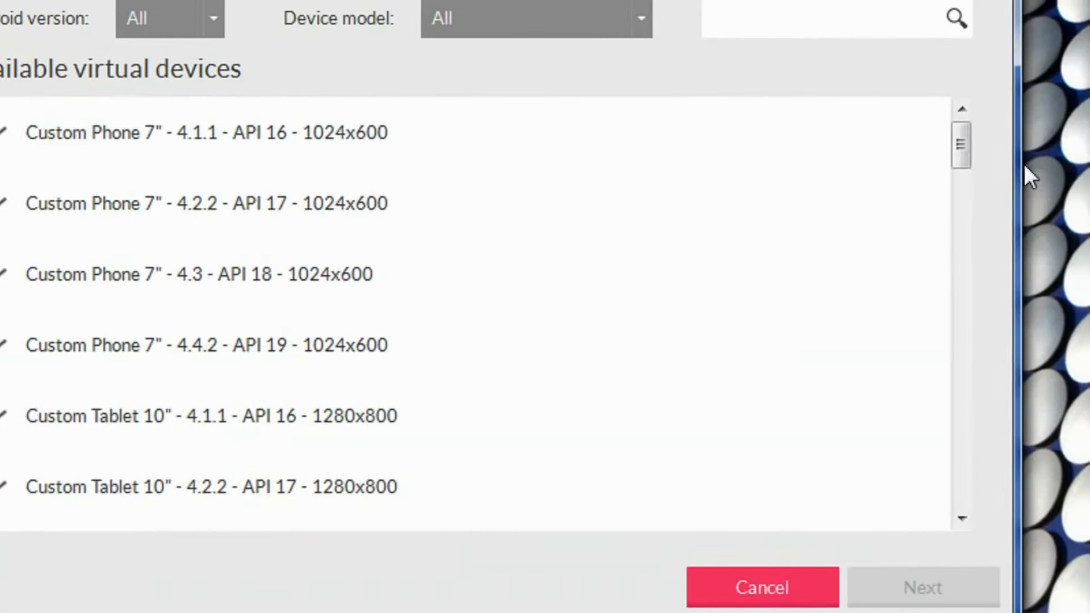
Step: Pick Galaxy S3 - 4.2.2 - API 17 - 720x1280 from the device list and continue
drag(956, 147, 941, 176)
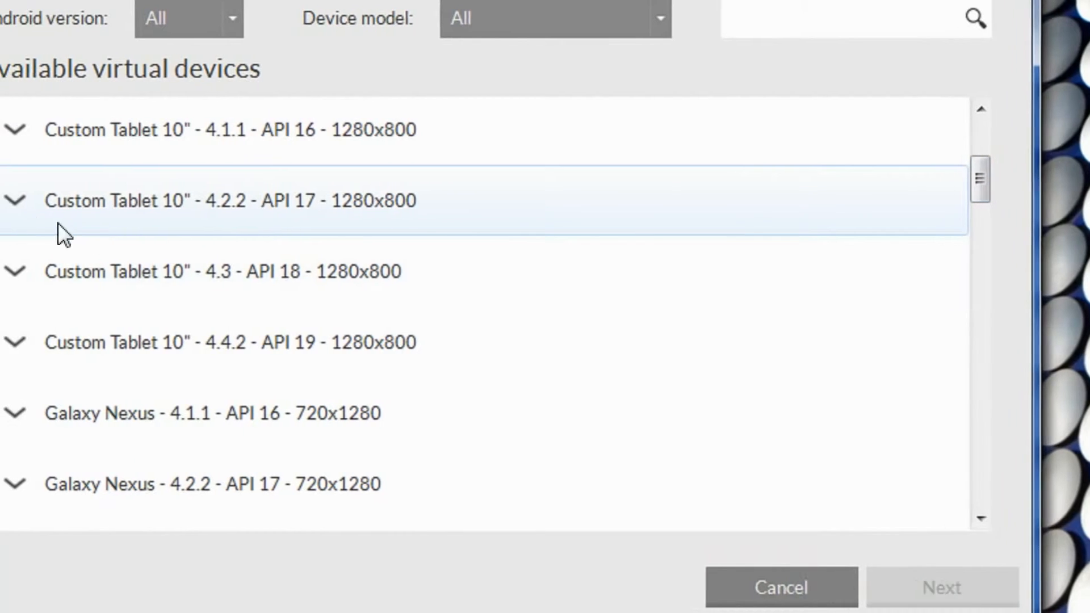
scroll(227, 230, down, 3)
scroll(299, 251, up, 5)
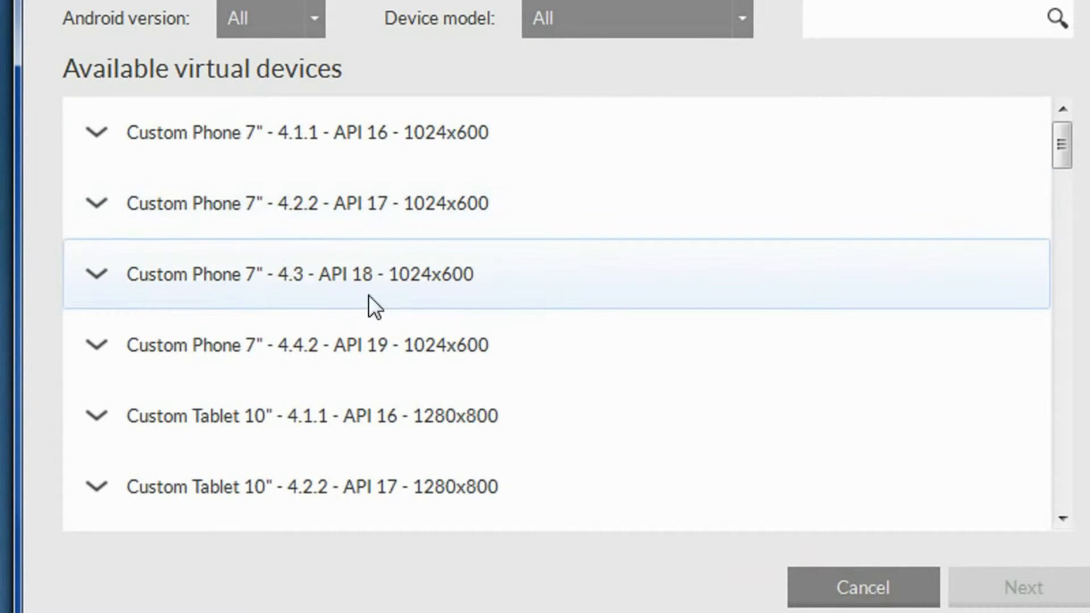
click(154, 279)
scroll(397, 353, down, 3)
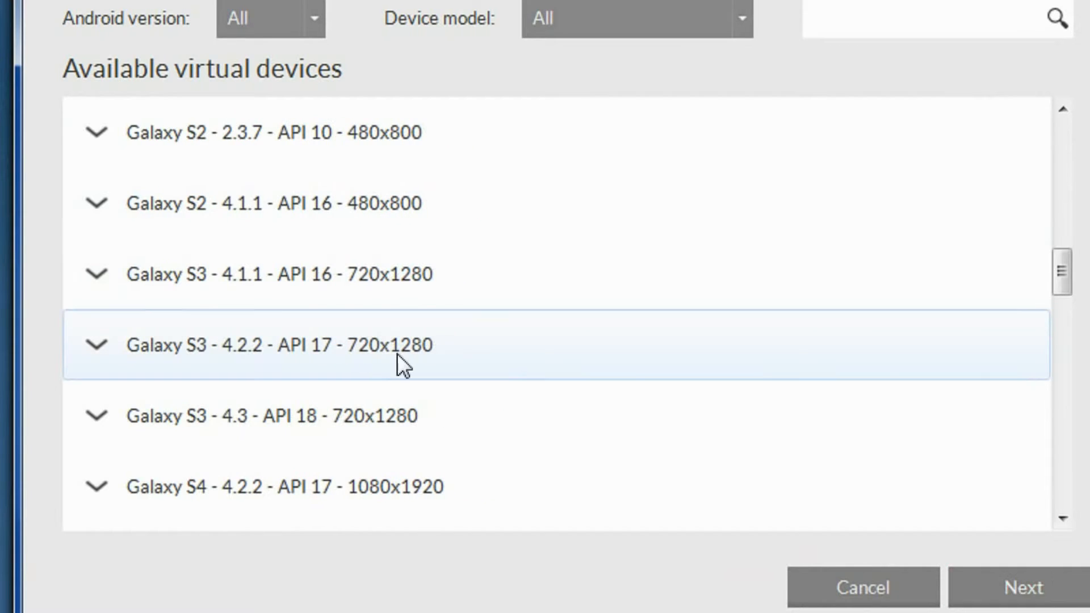
click(224, 353)
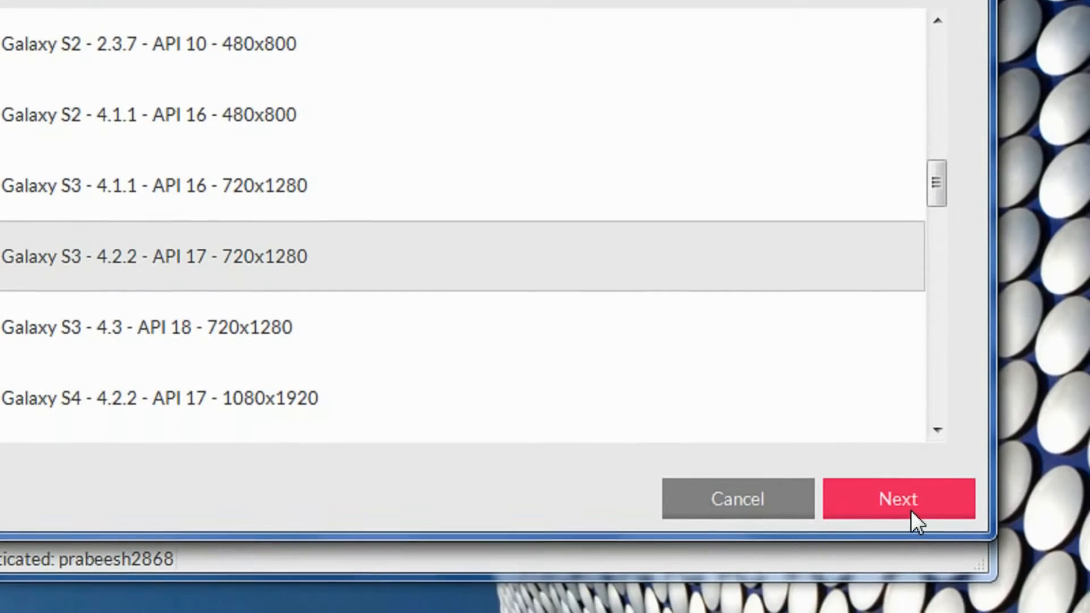
click(1028, 593)
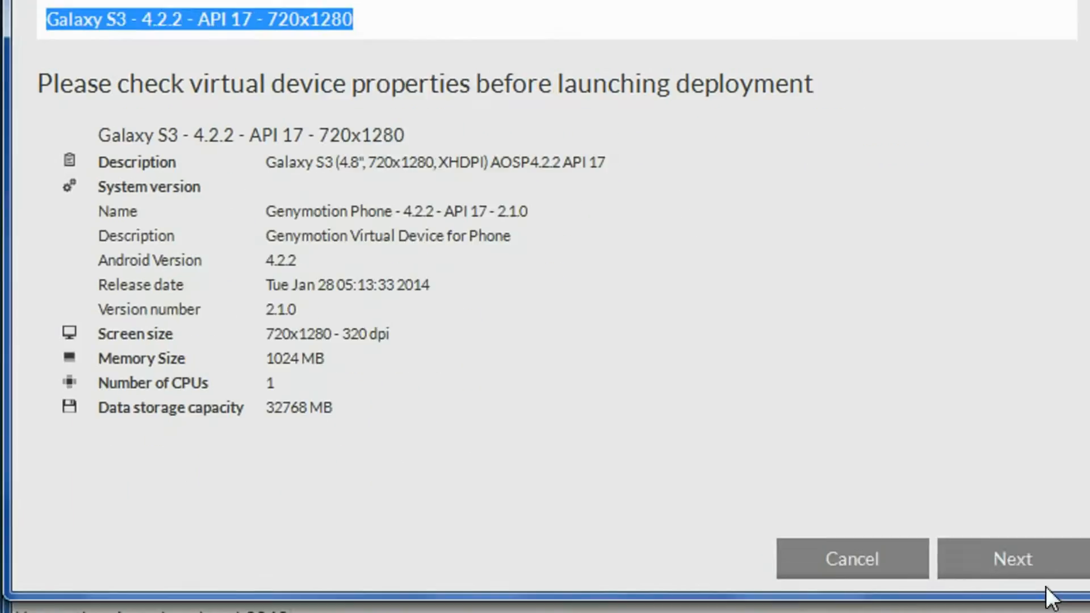
Step: Confirm deployment of the Galaxy Nexus - 4.3 - API 18 - 720x1280 device to close the wizard
click(998, 557)
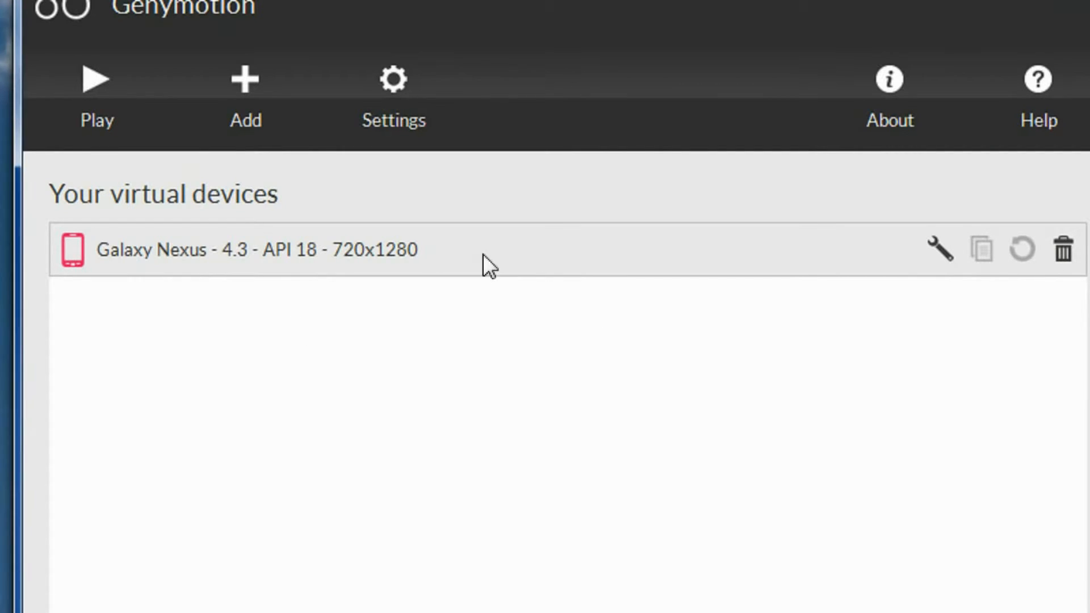
Step: Review the Galaxy Nexus device settings without changes, then start the Galaxy Nexus device
click(770, 247)
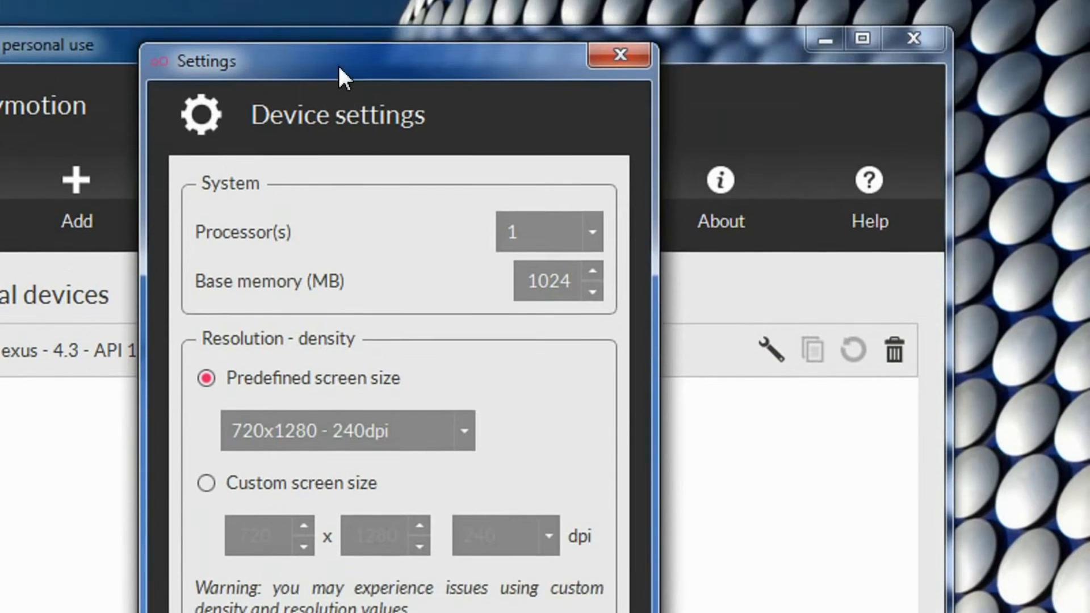
drag(337, 63, 438, 72)
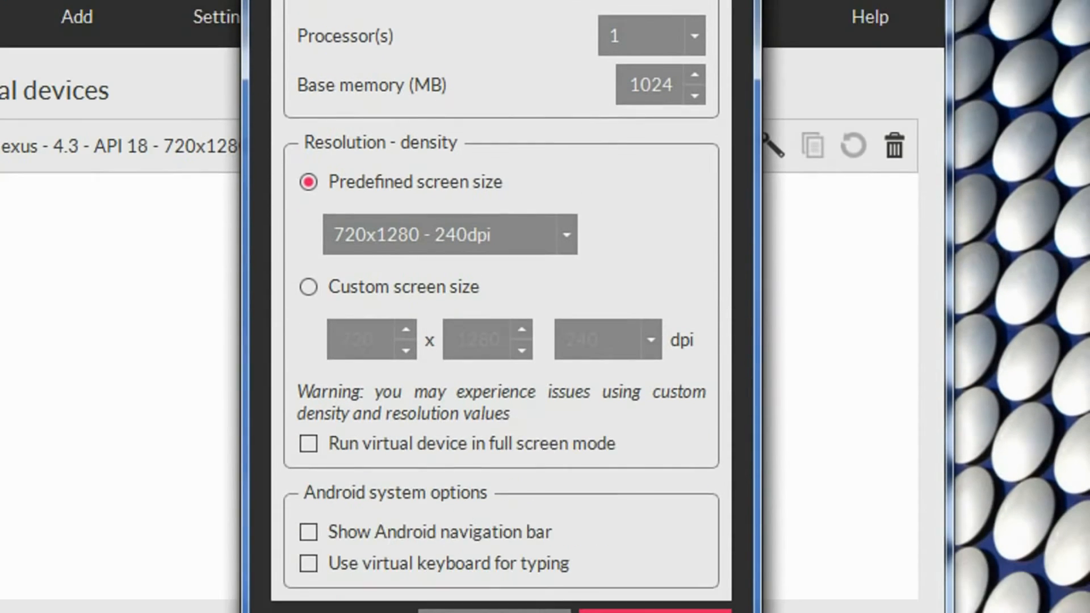
click(650, 550)
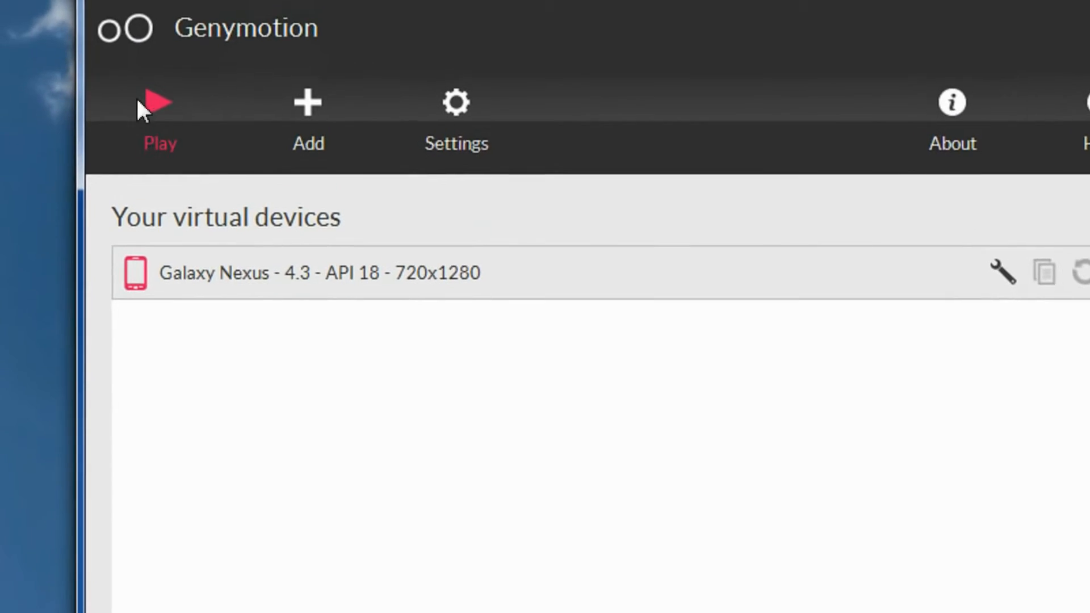
click(143, 108)
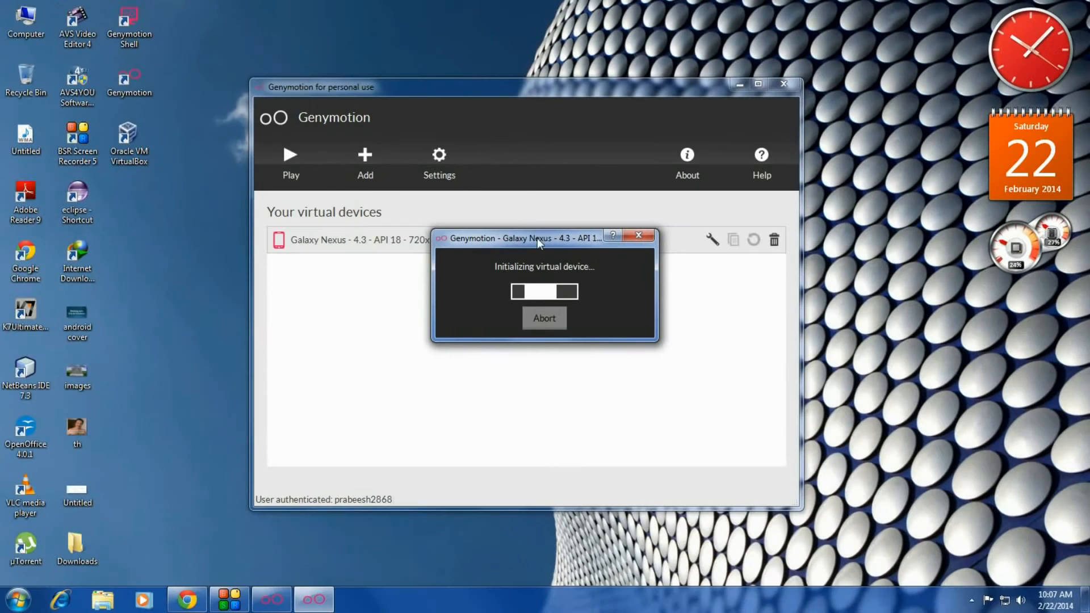
Step: Let the Galaxy Nexus boot, allowing adb.exe network access in the K7 UltimateSecurity popup
drag(705, 319, 583, 316)
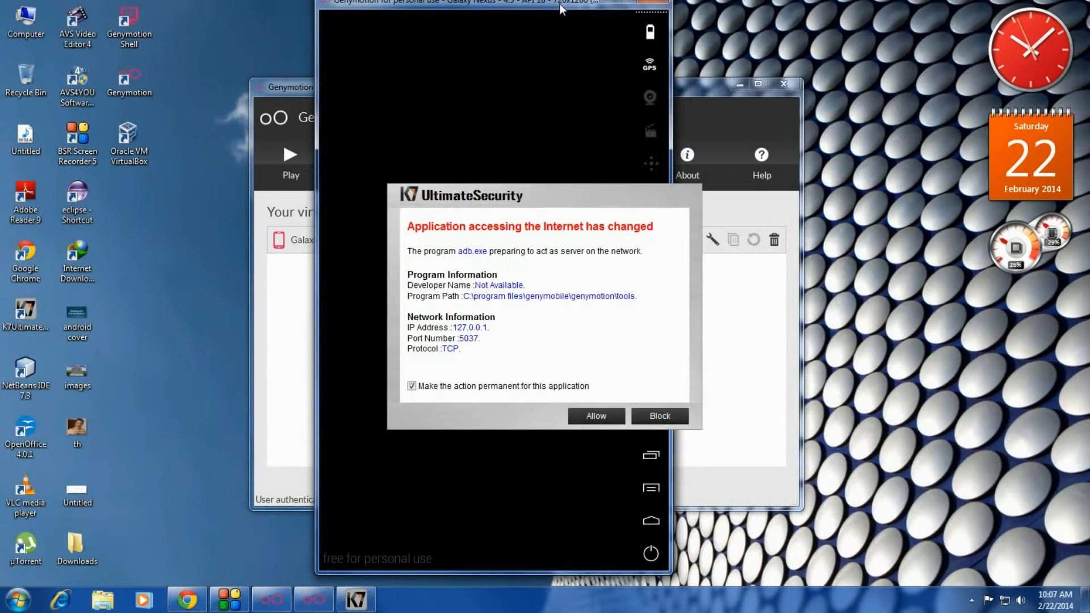
click(603, 417)
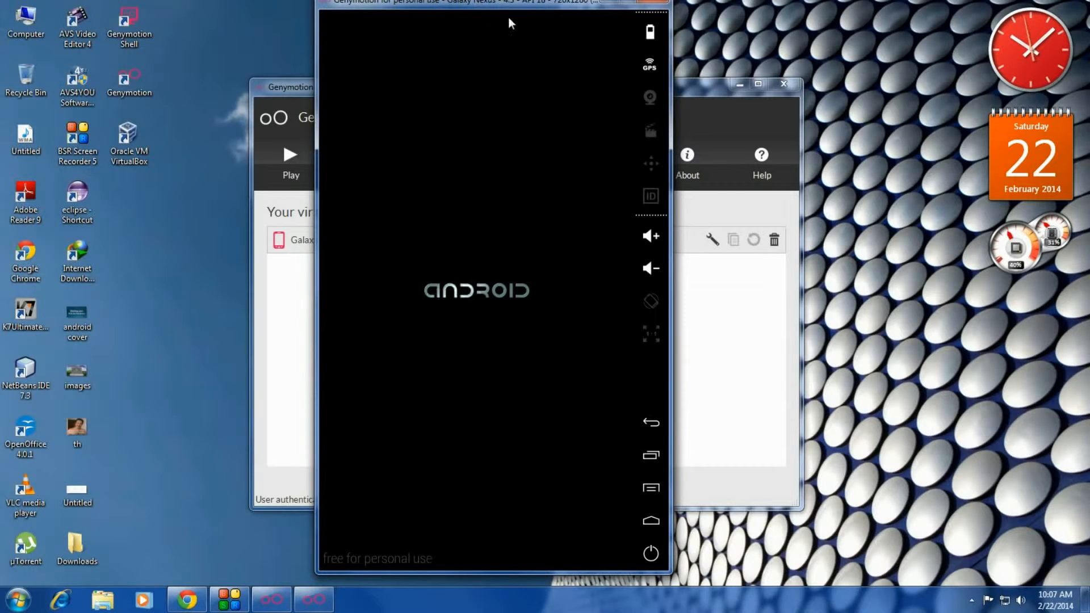
Step: Reposition the emulator window and drag the lock icon to reach the Android home screen
drag(509, 4, 485, 26)
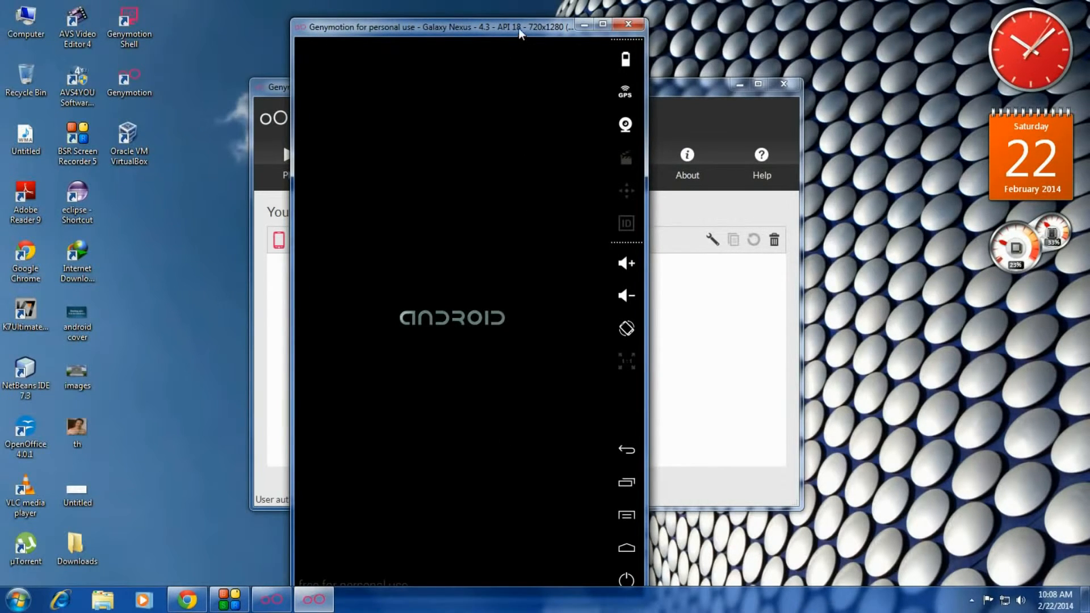
drag(519, 29, 557, 22)
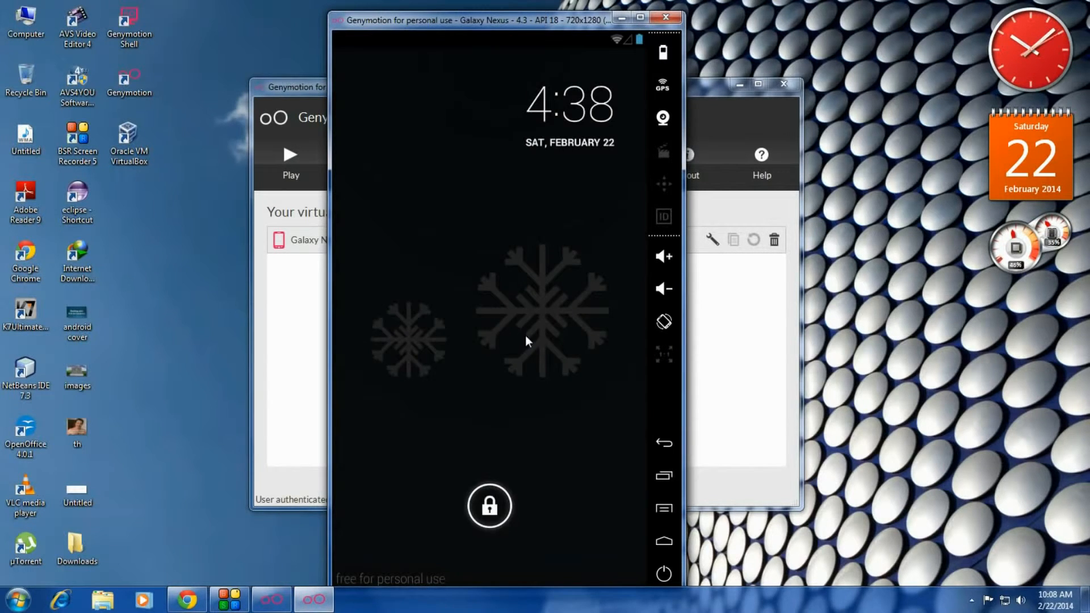
drag(567, 24, 570, 17)
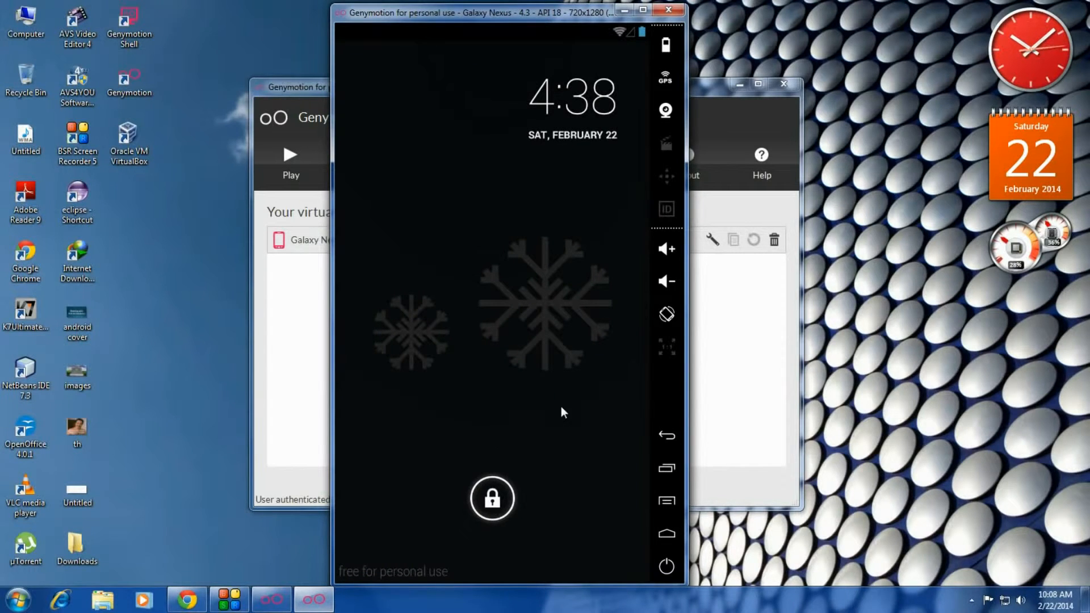
drag(493, 497, 616, 492)
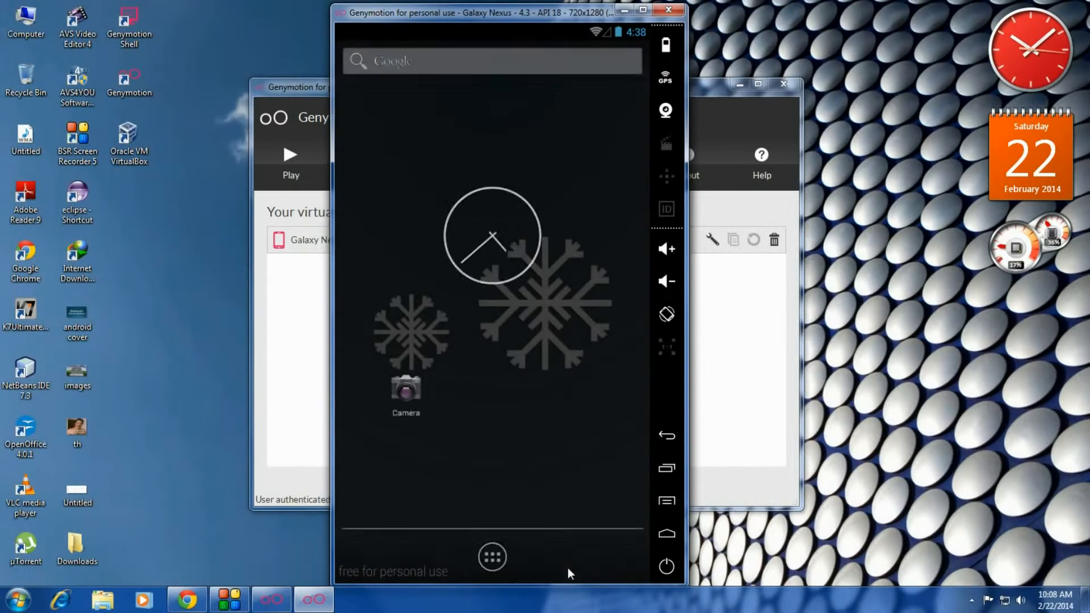
Step: Browse the app drawer, swiping between APPS and WIDGETS pages and returning Home repeatedly
click(492, 560)
drag(574, 440, 550, 448)
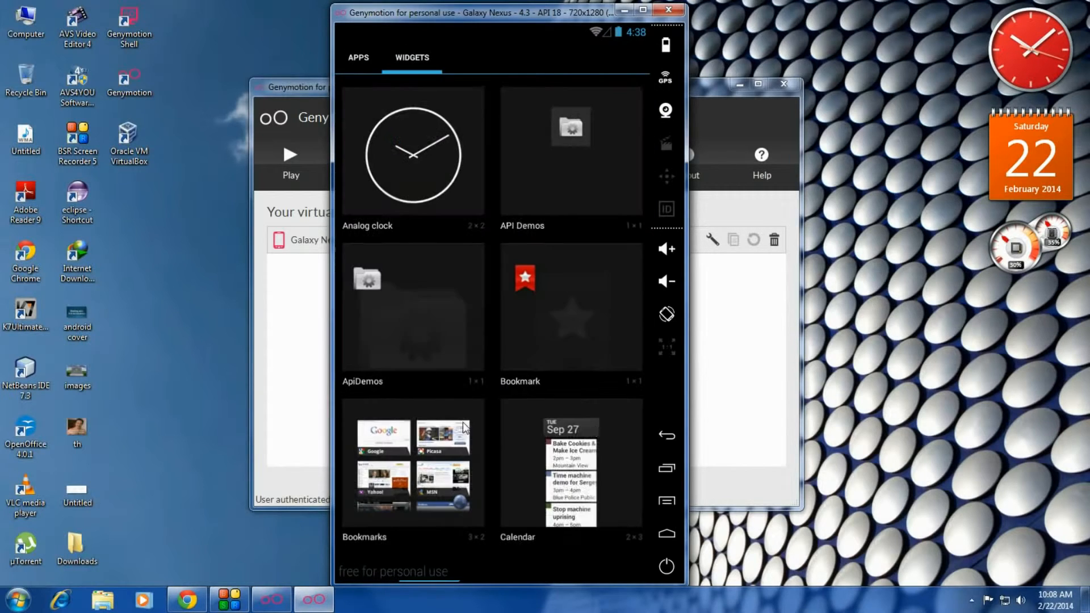
drag(632, 423, 538, 339)
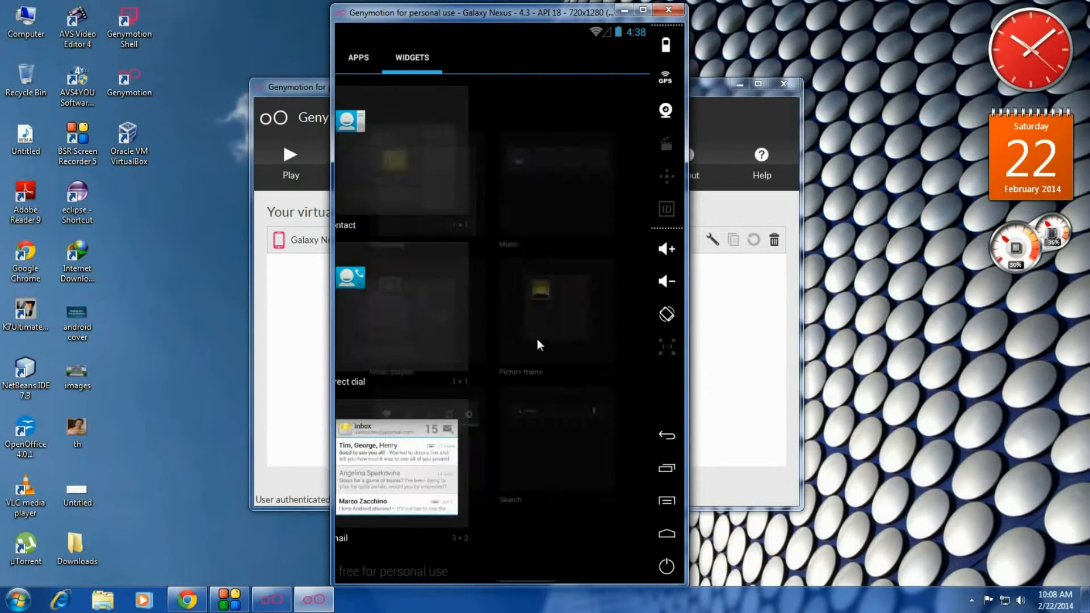
drag(420, 360, 514, 499)
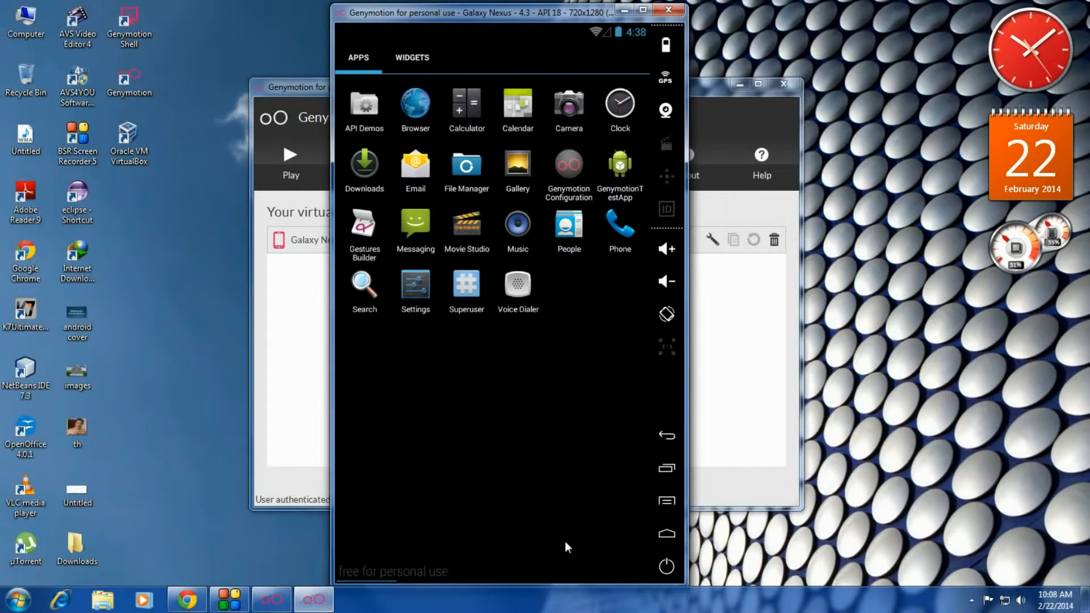
click(668, 534)
click(494, 559)
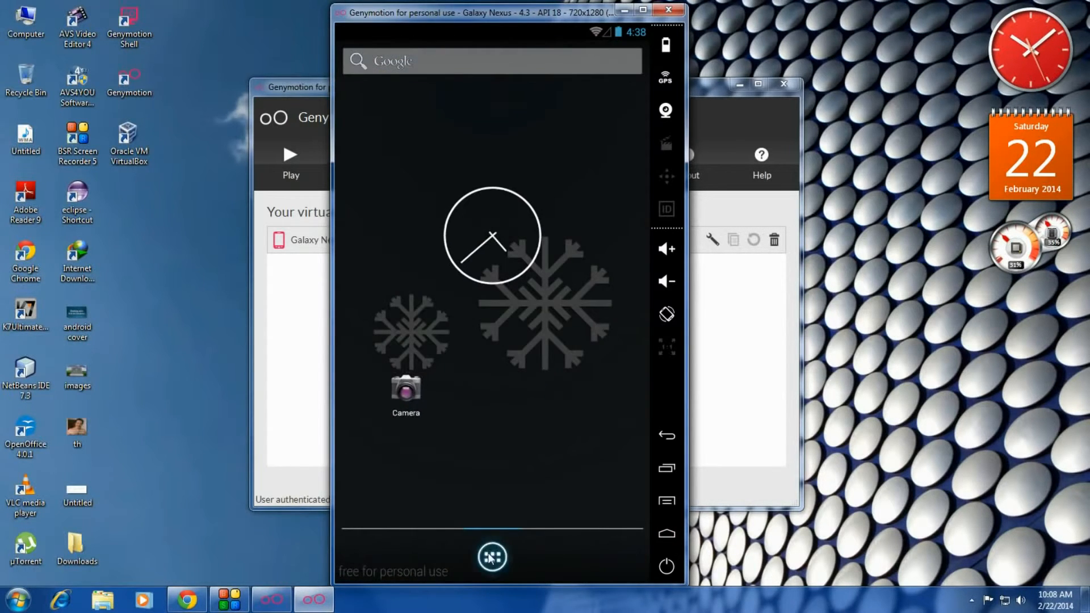
drag(621, 373, 540, 373)
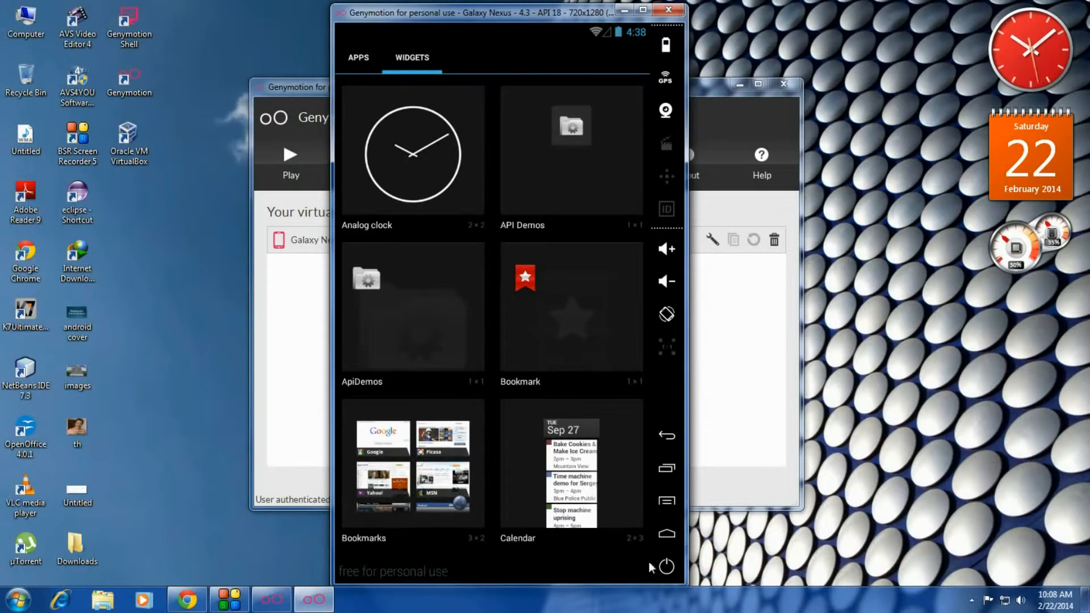
click(667, 535)
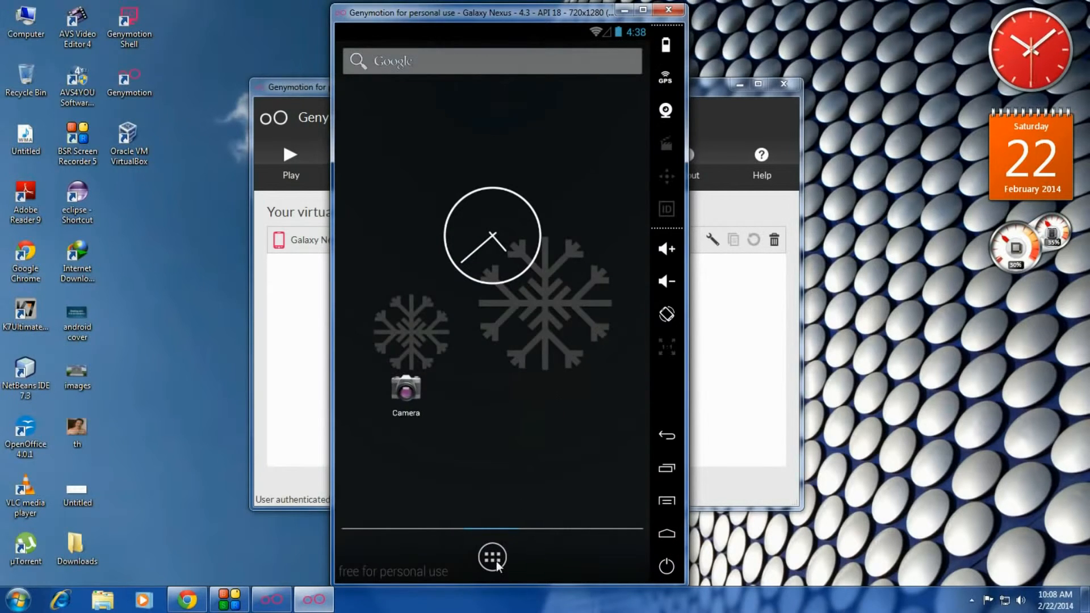
click(493, 558)
drag(646, 395, 430, 376)
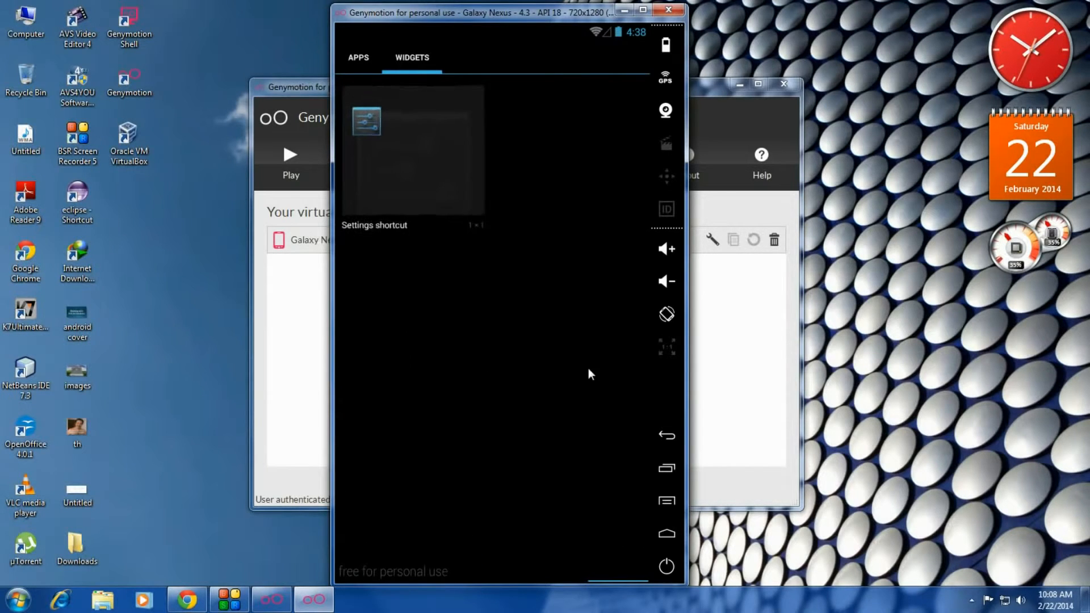
click(667, 535)
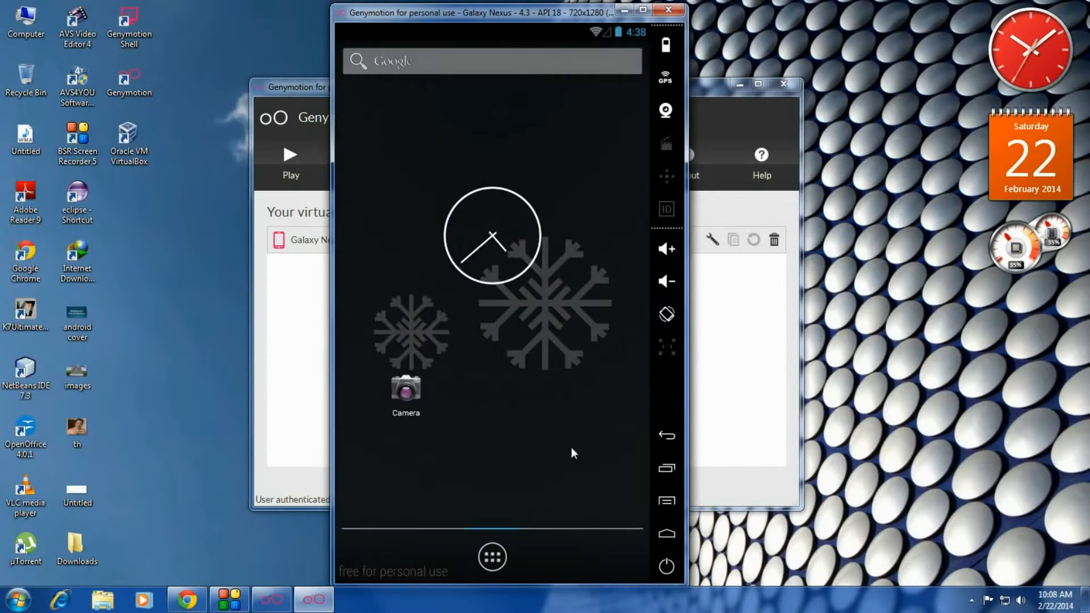
Step: Reopen the app drawer and page back through the widgets to the APPS list
click(492, 556)
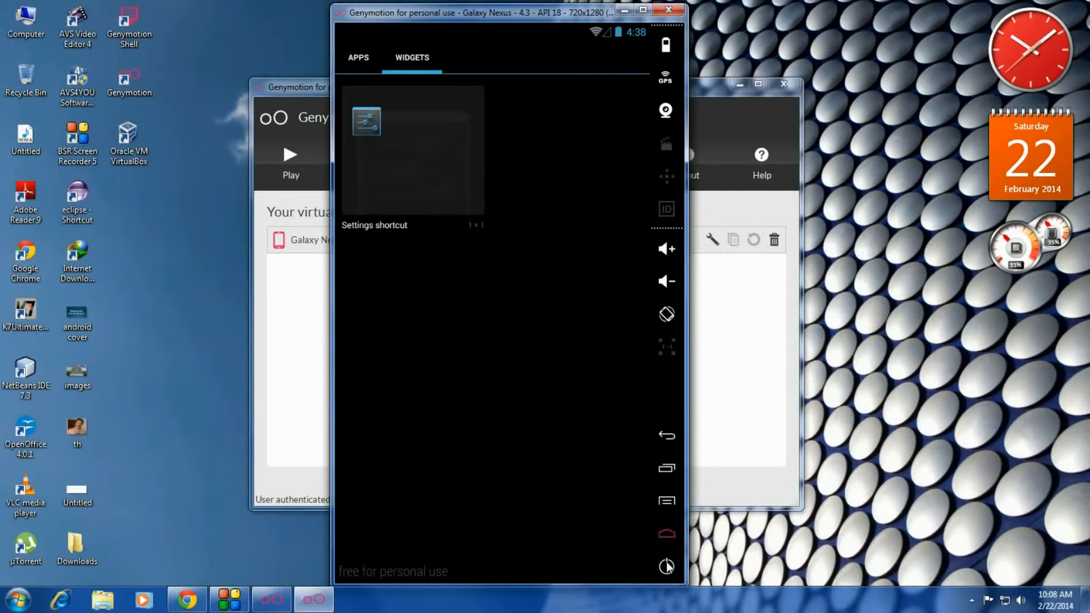
click(665, 436)
click(493, 557)
drag(476, 401, 602, 405)
drag(400, 408, 590, 412)
drag(489, 414, 680, 410)
drag(448, 378, 568, 384)
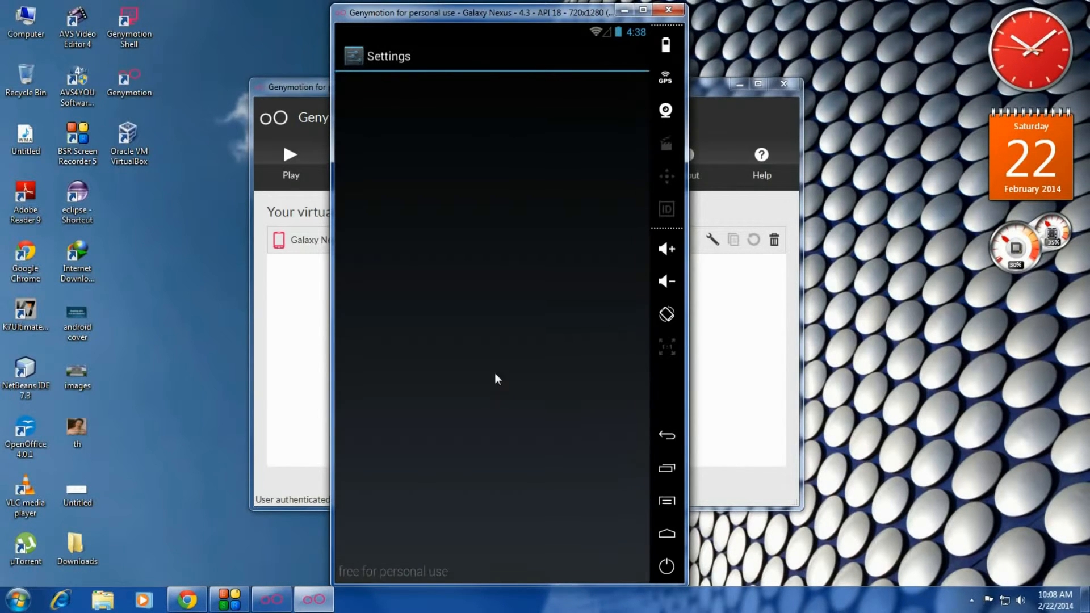
Step: View About phone (Galaxy Nexus, Android 4.3) in Settings, then go back to the home screen
scroll(500, 381, down, 2)
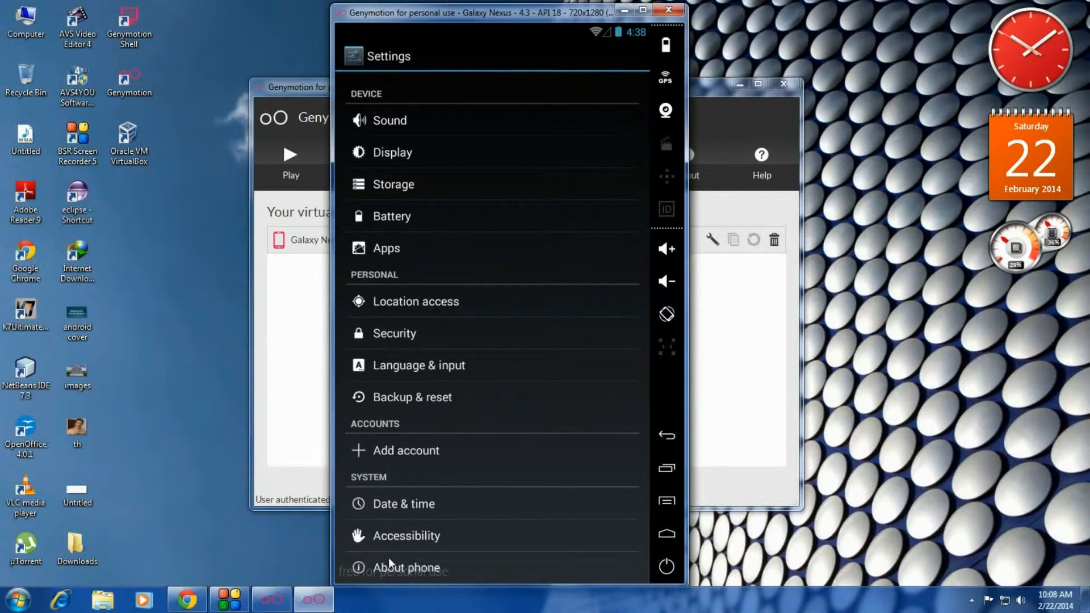
click(401, 568)
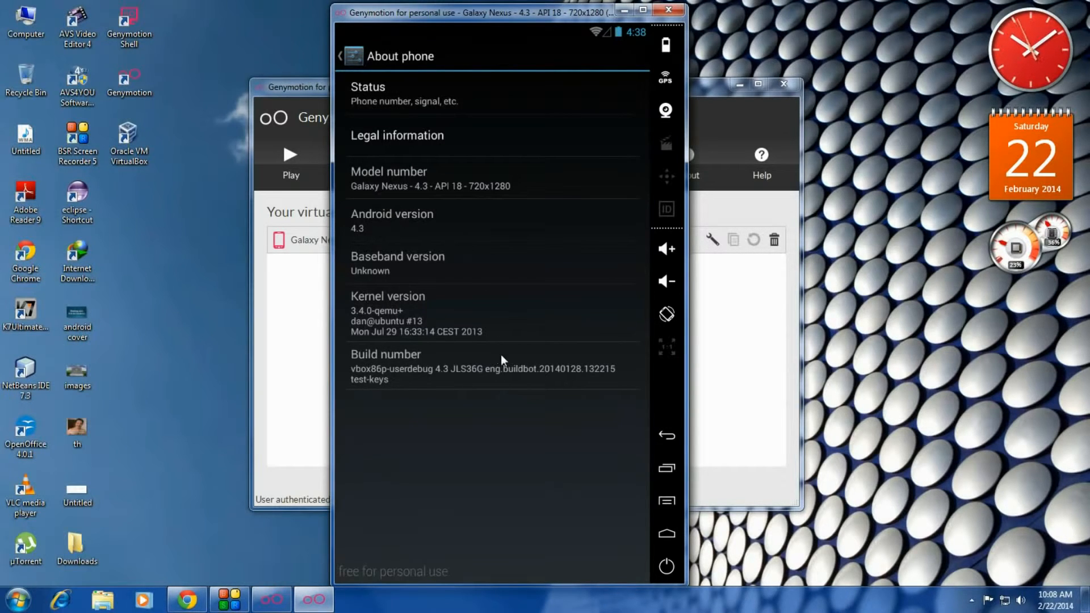
click(668, 436)
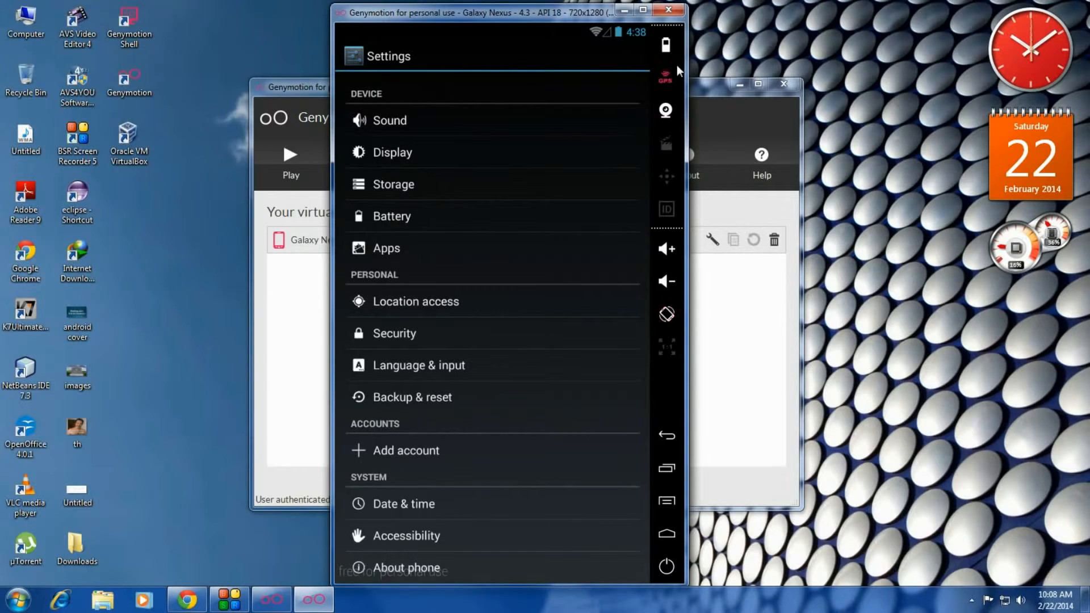
click(668, 534)
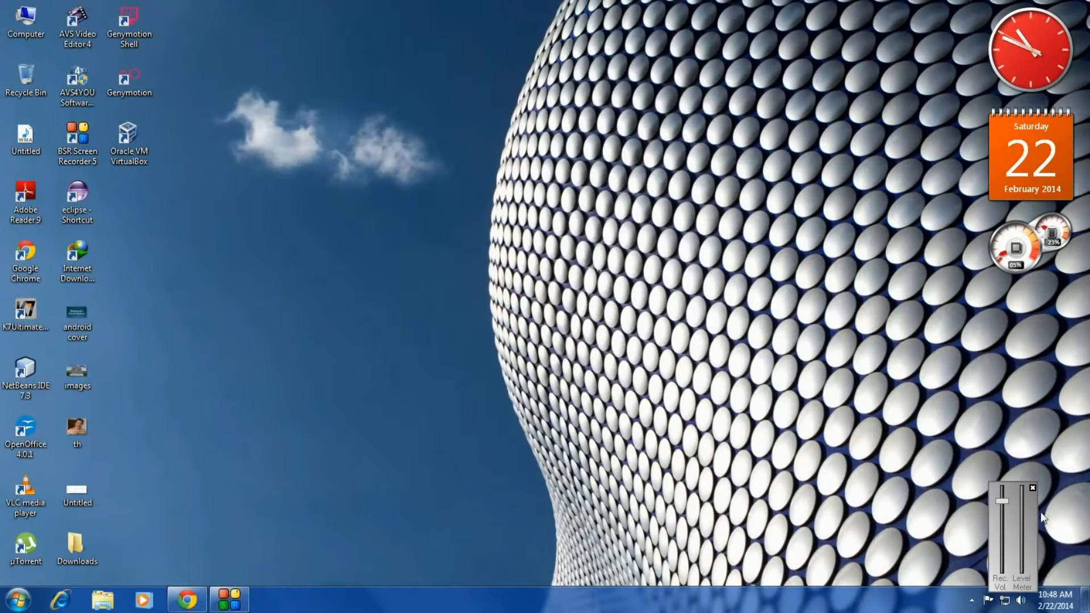
Step: Close the recording level-meter gadget, refresh the desktop, and start Eclipse from its desktop shortcut
click(1033, 488)
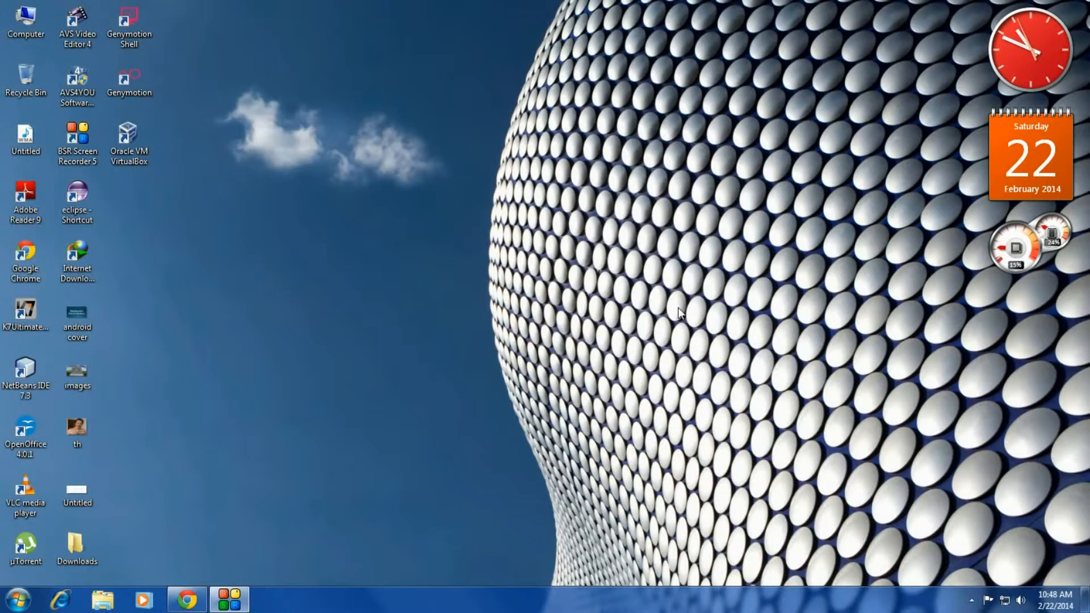
right_click(587, 247)
click(625, 285)
double_click(84, 200)
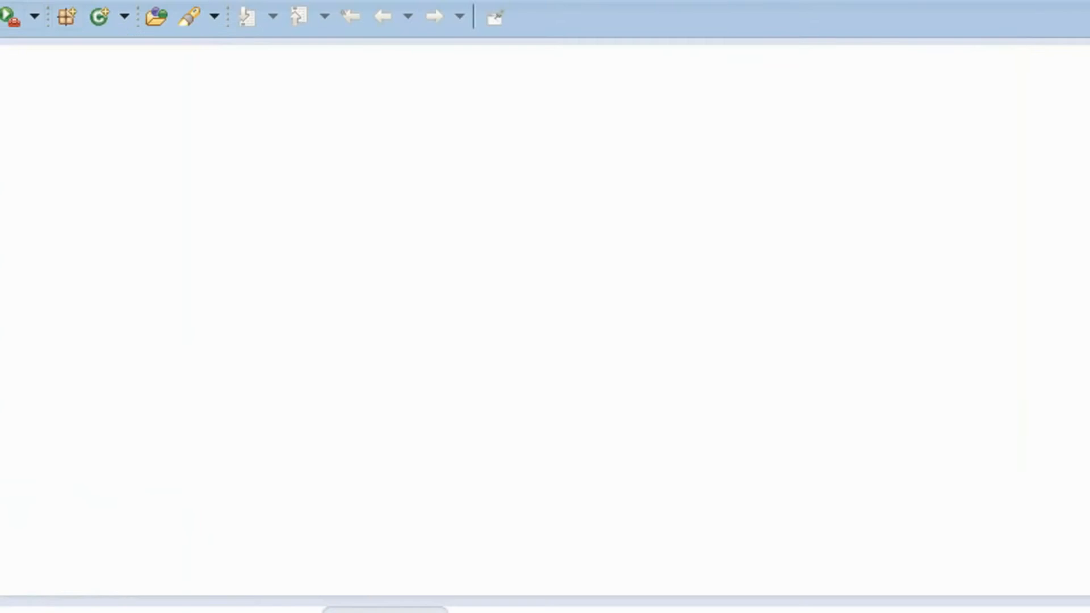
Step: Open Help > Install New Software... in Eclipse ADT
click(230, 39)
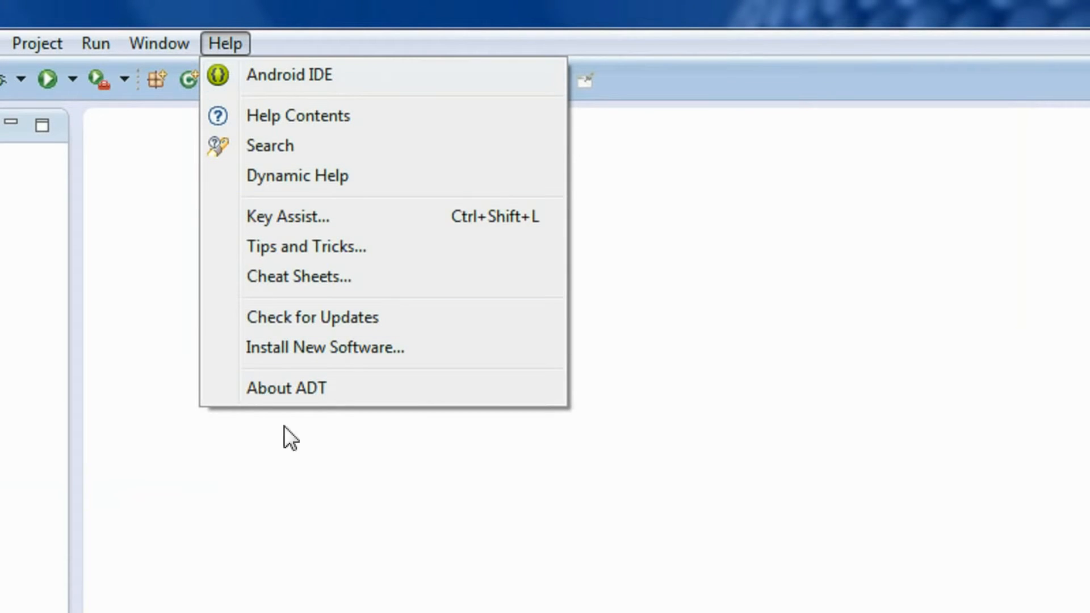
click(308, 351)
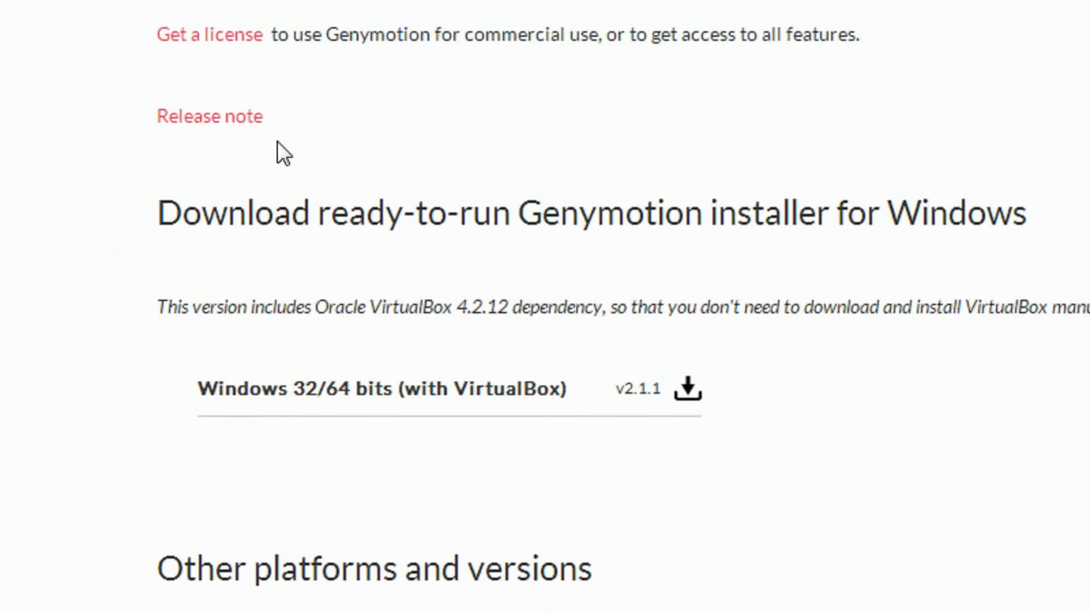
scroll(454, 222, down, 5)
scroll(550, 250, up, 3)
scroll(537, 224, down, 5)
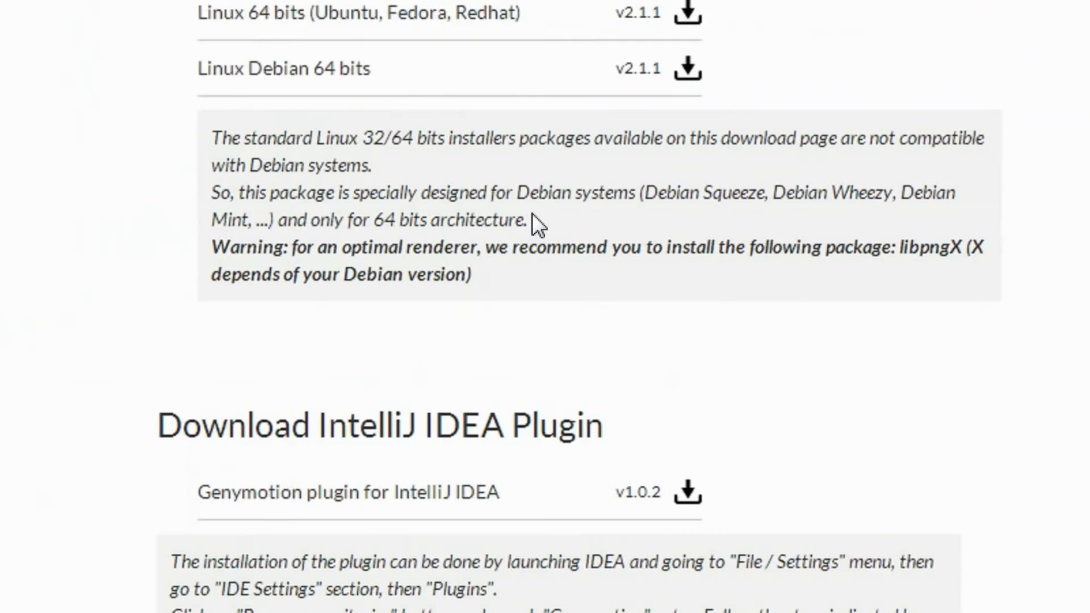
scroll(534, 233, down, 5)
scroll(264, 522, down, 3)
scroll(292, 531, down, 1)
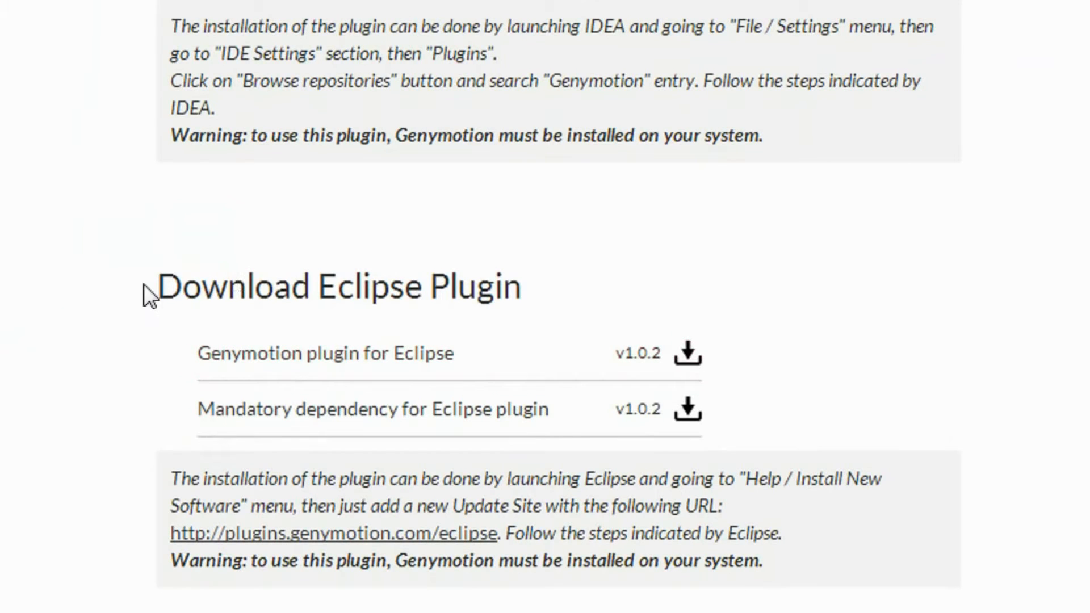
scroll(295, 489, down, 1)
drag(168, 500, 500, 487)
key(ctrl+c)
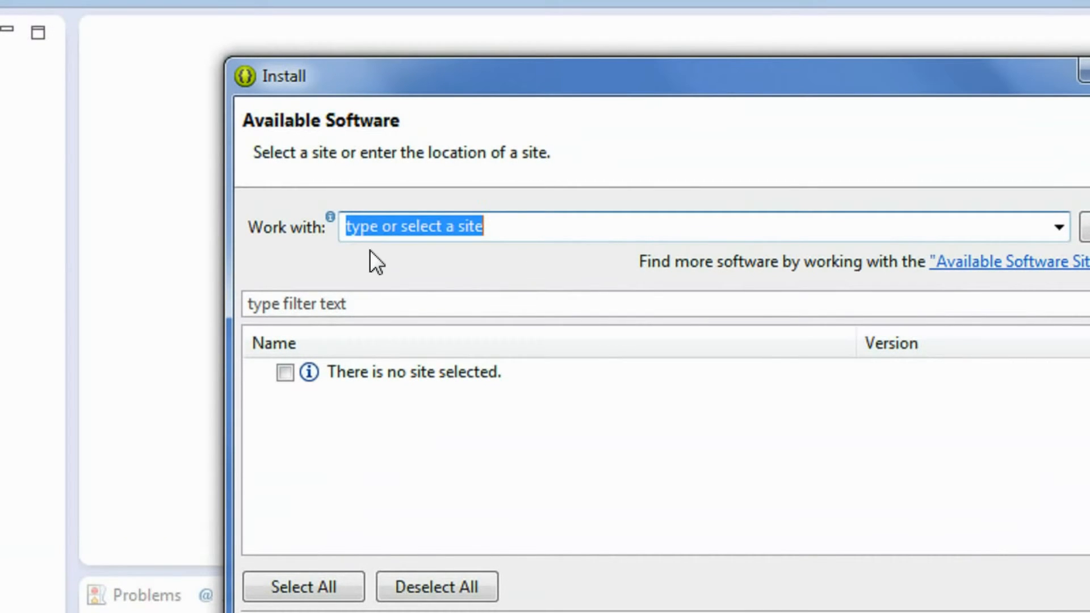
key(BackSpace)
key(ctrl+v)
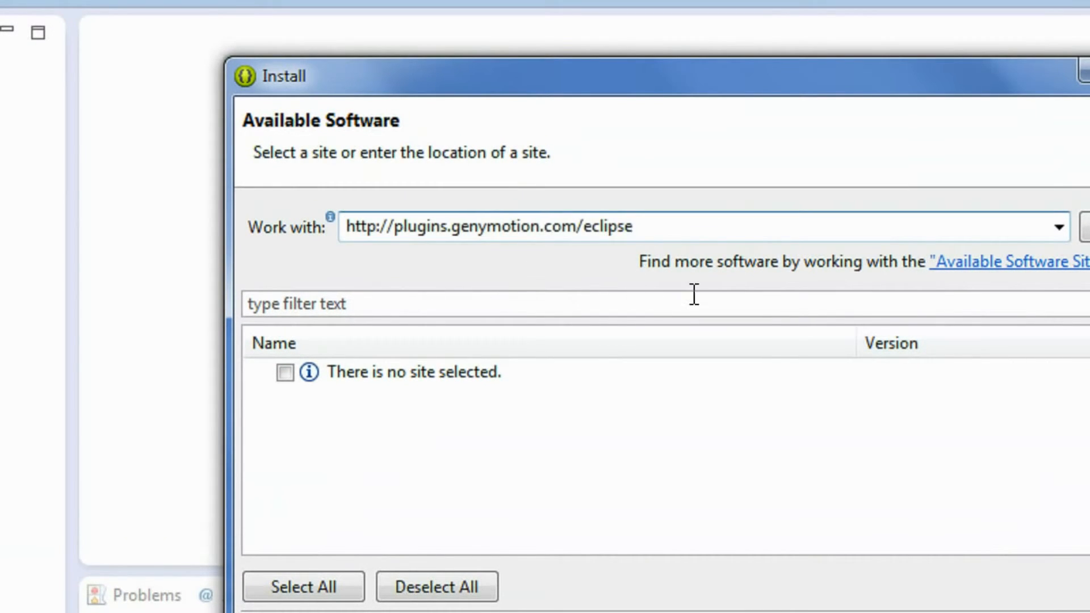
click(999, 230)
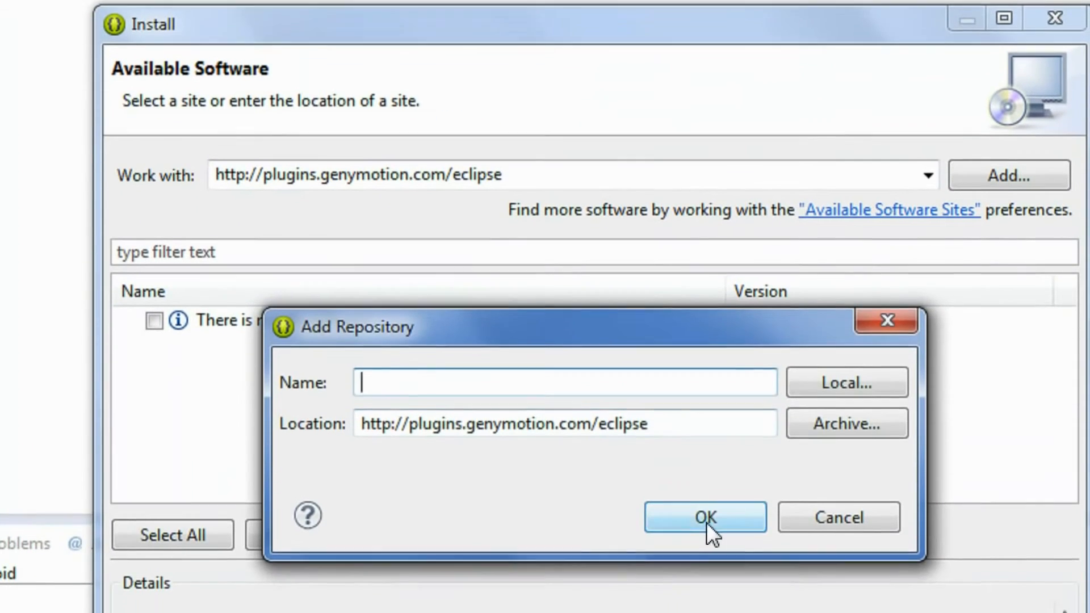
click(704, 563)
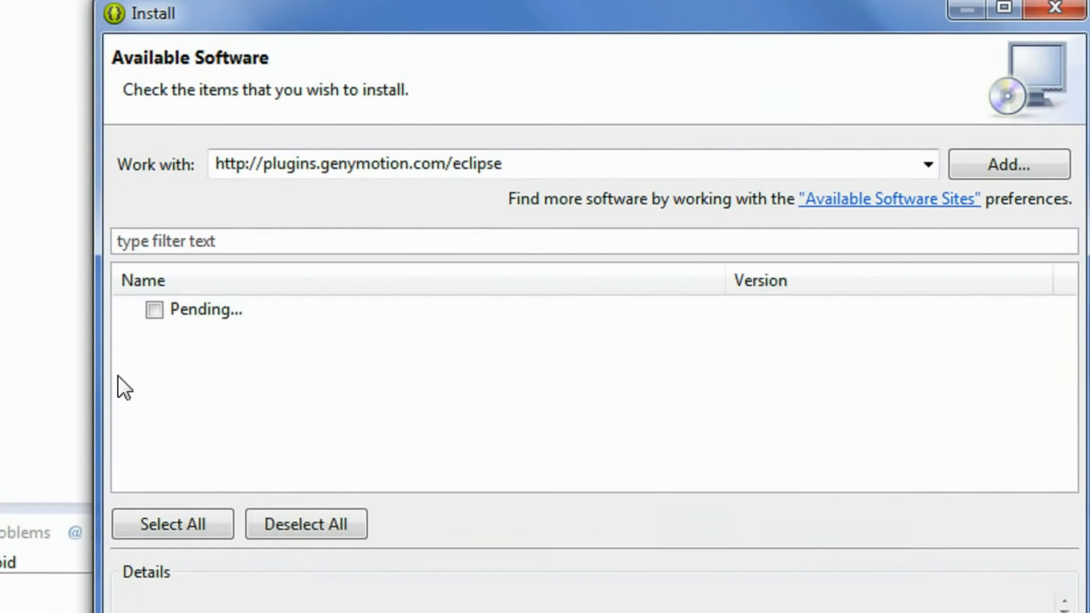
Step: Install Genymotion Eclipse Tools from Genymobile, accepting the license and the unsigned-content warning
click(130, 312)
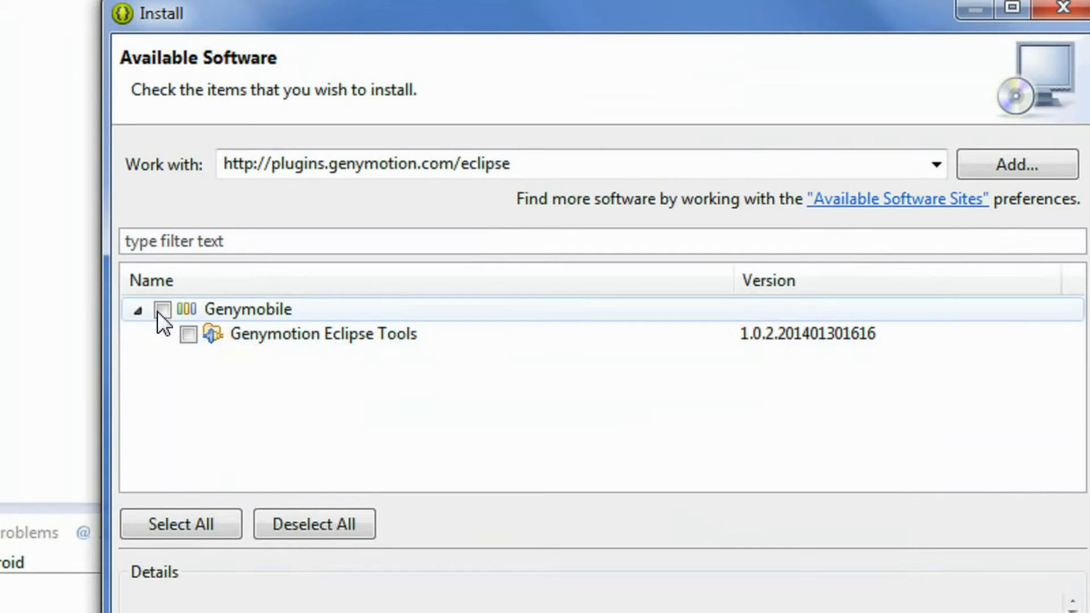
click(161, 310)
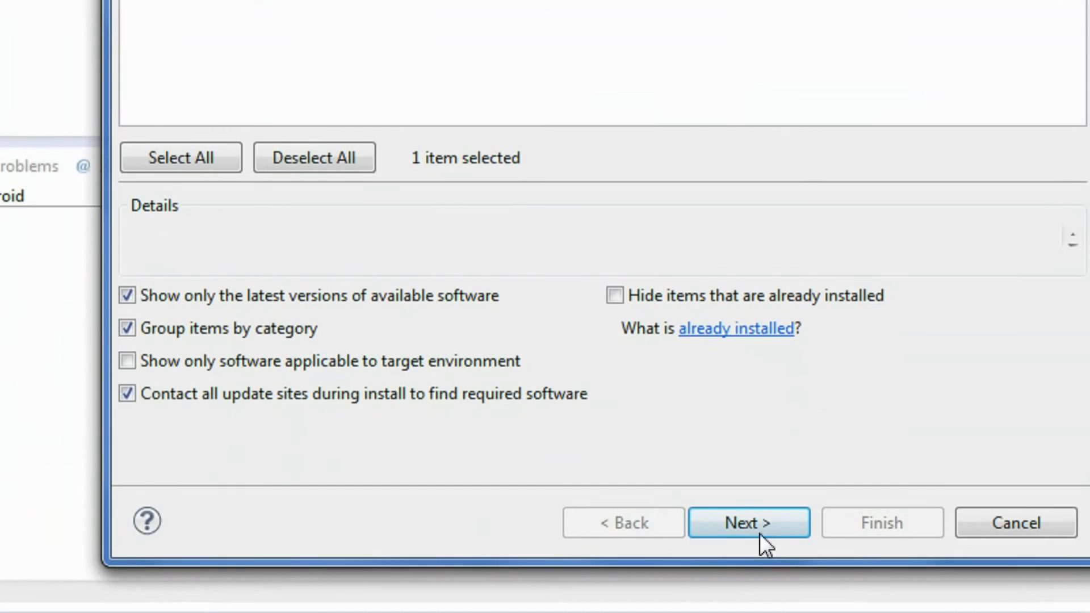
click(761, 536)
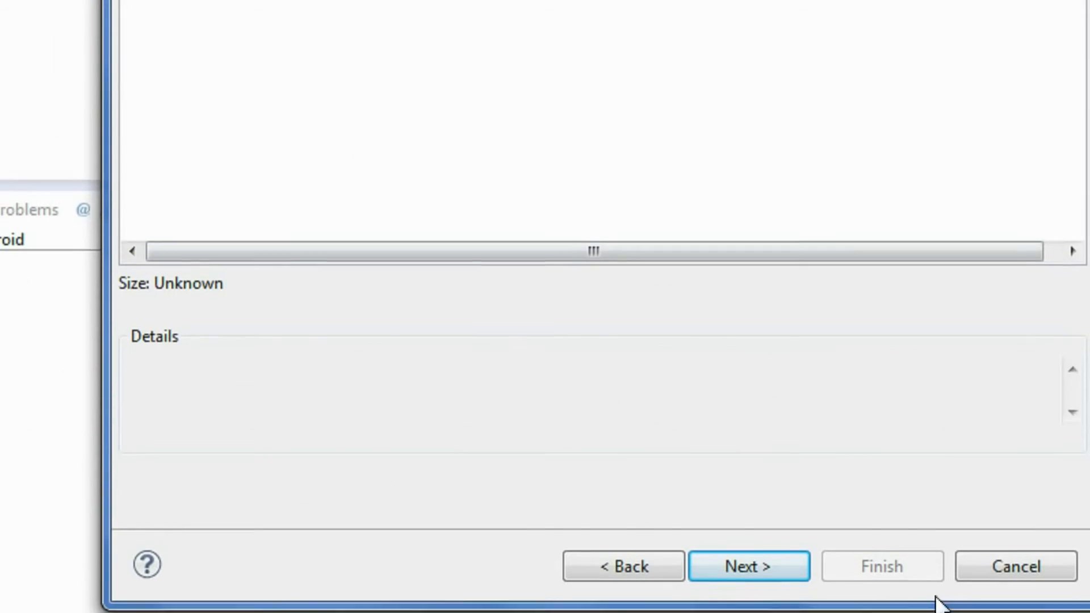
click(762, 570)
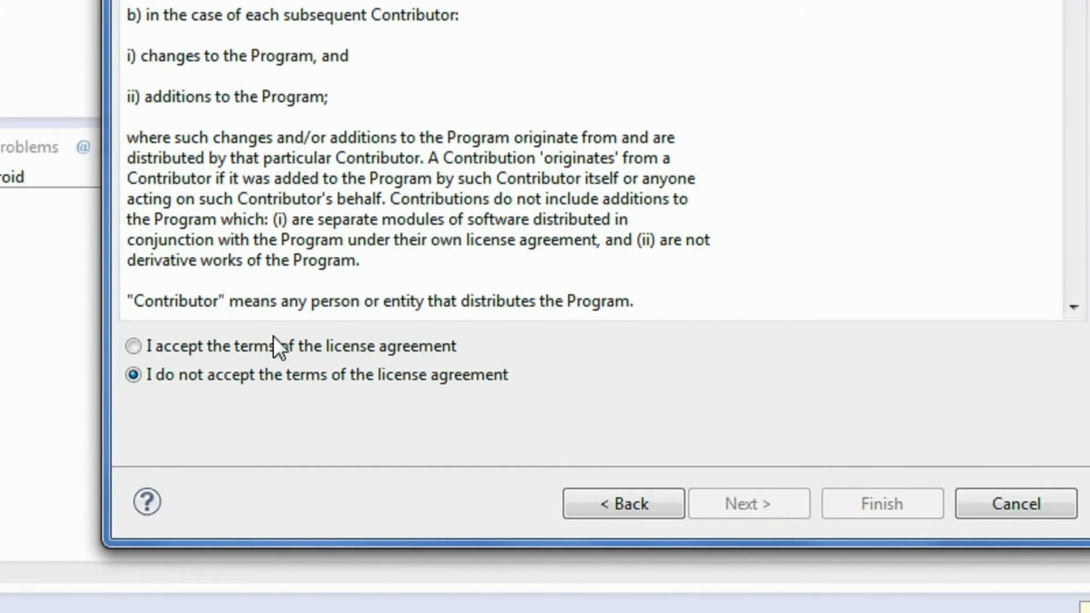
click(134, 346)
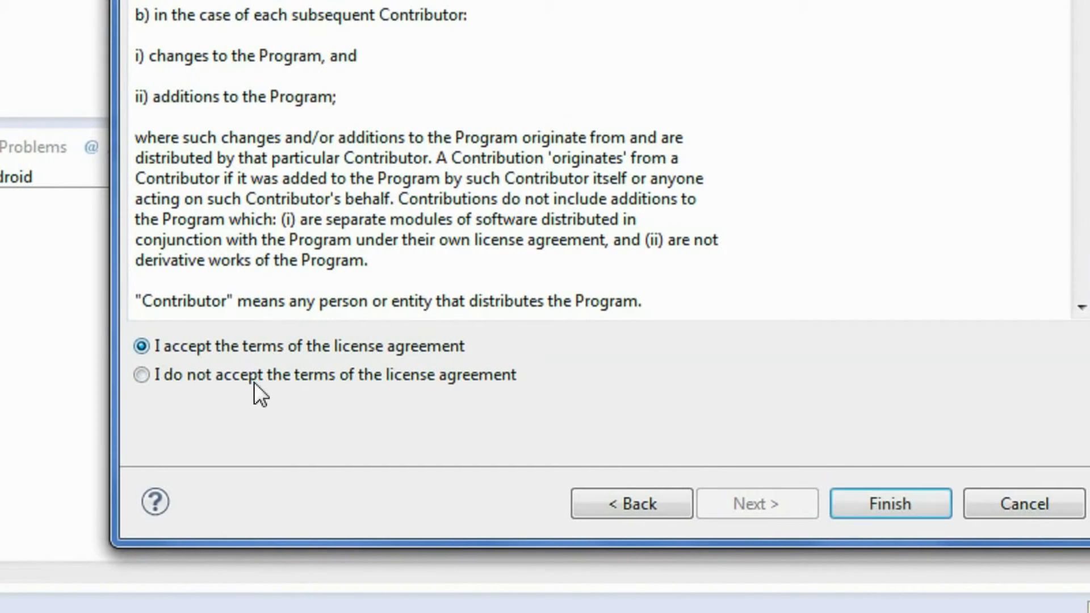
click(903, 474)
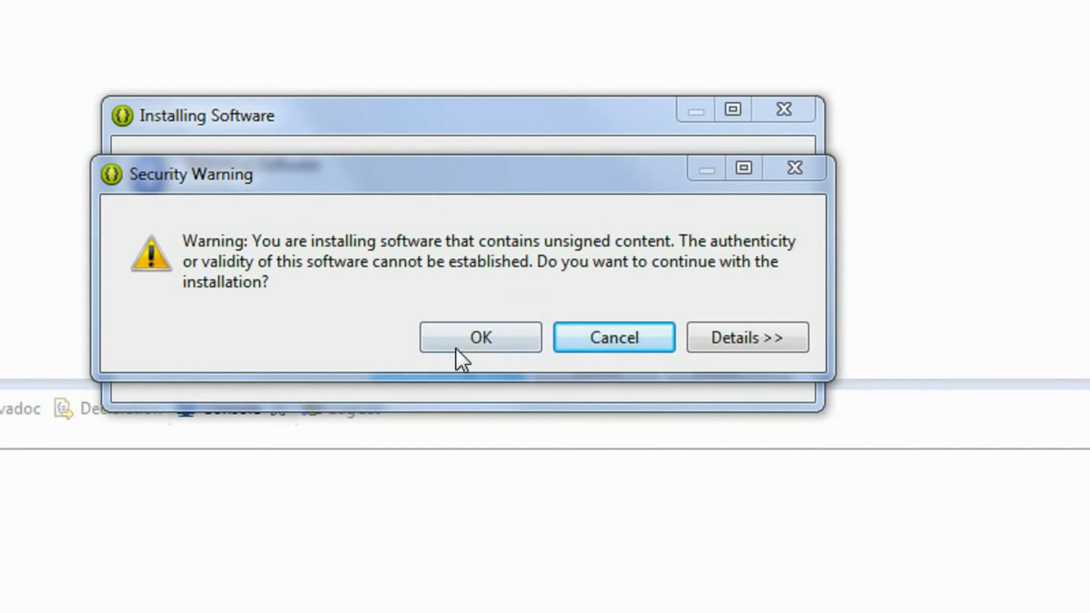
click(469, 338)
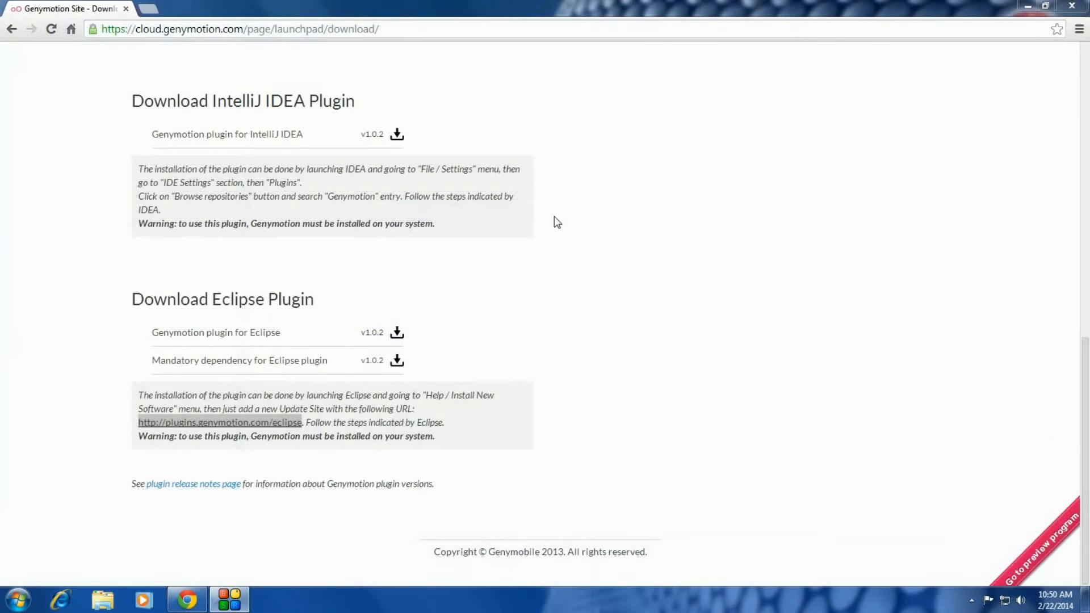
Step: Minimize Chrome to bring the restarted Eclipse ADT workbench into view
click(1027, 7)
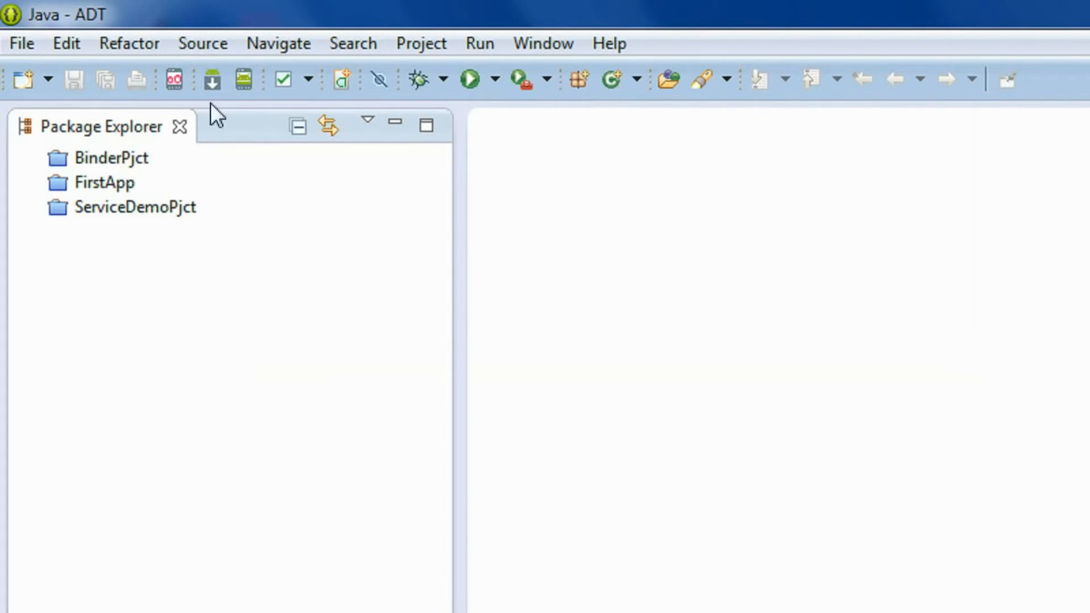
Step: Open Window > Preferences to the Genymobile > Genymotion directory setting
click(169, 82)
click(544, 43)
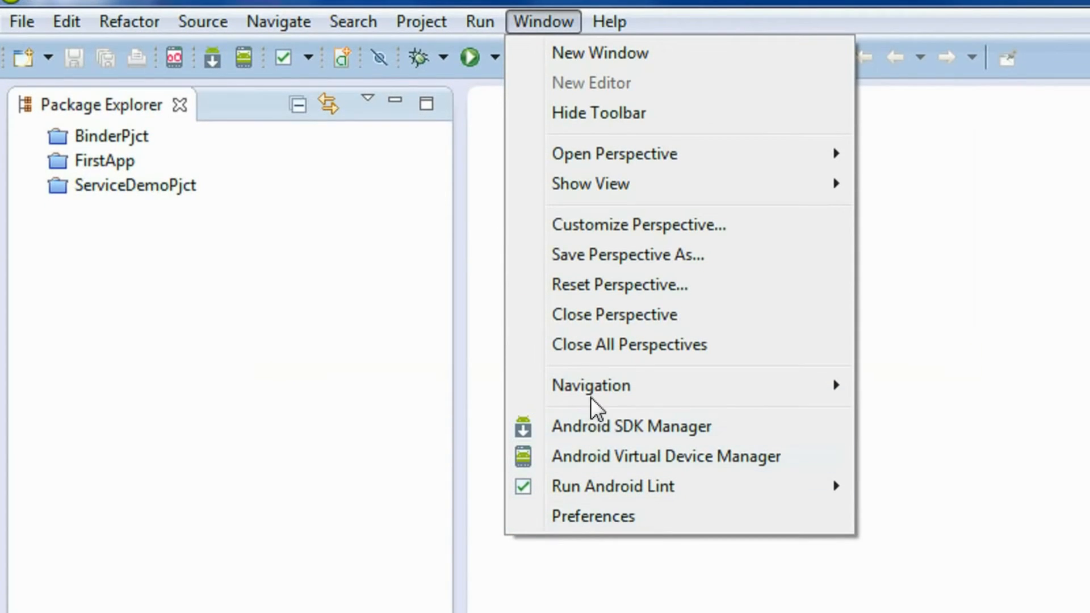
click(595, 517)
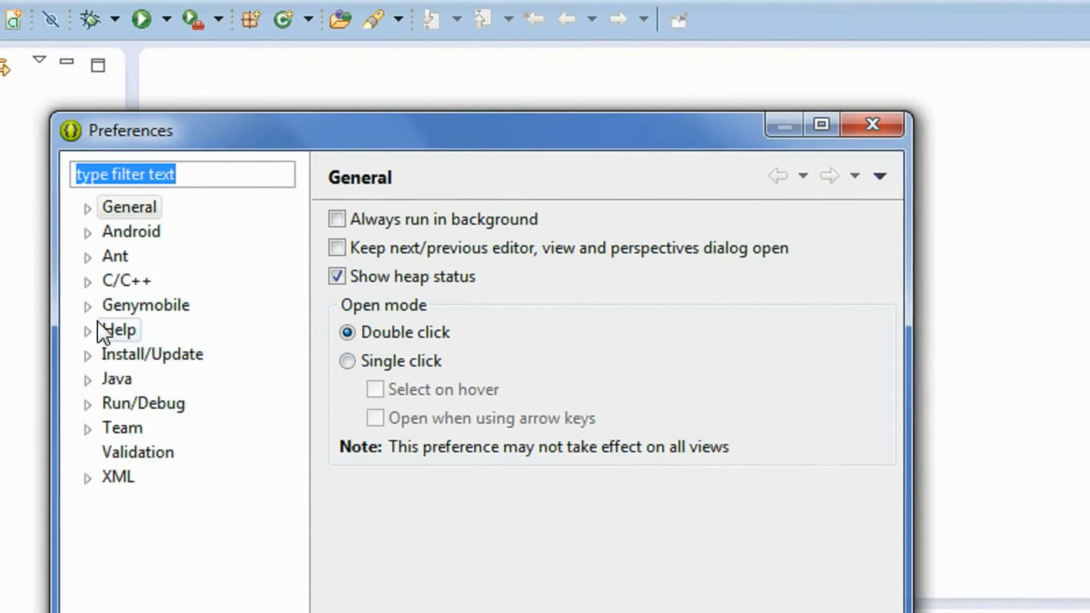
click(115, 306)
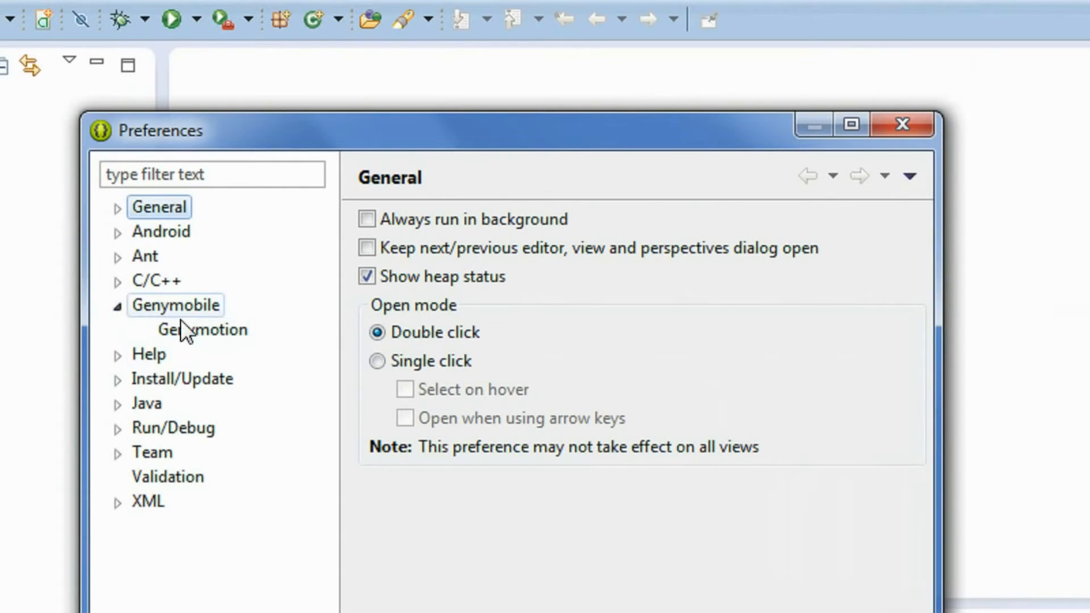
click(186, 334)
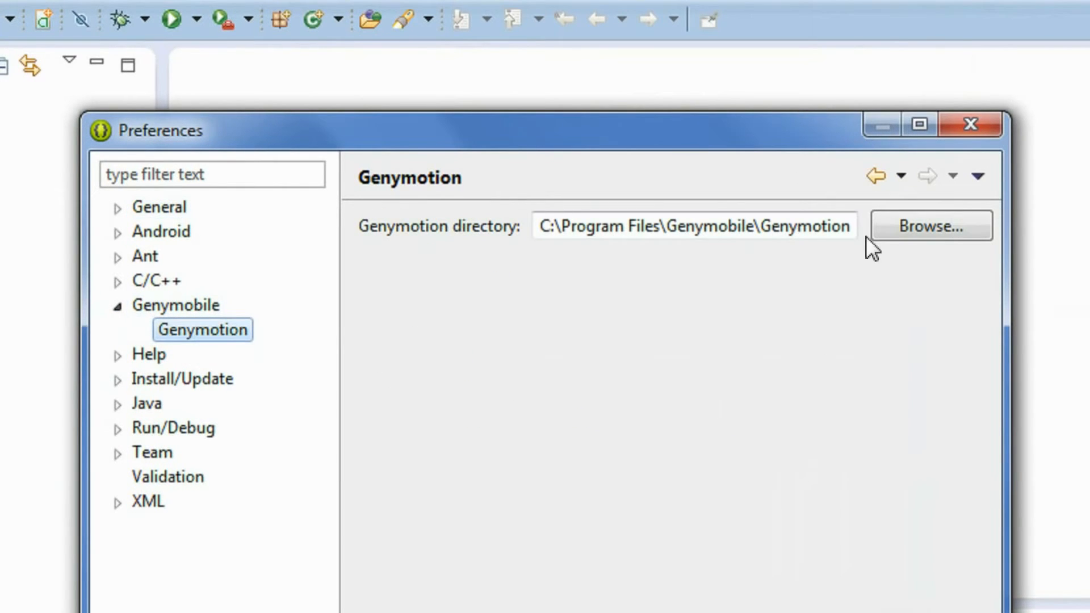
Step: Set the Genymotion directory to C:\Program Files\Genymobile\Genymotion and save the preferences
click(925, 222)
drag(788, 336, 574, 154)
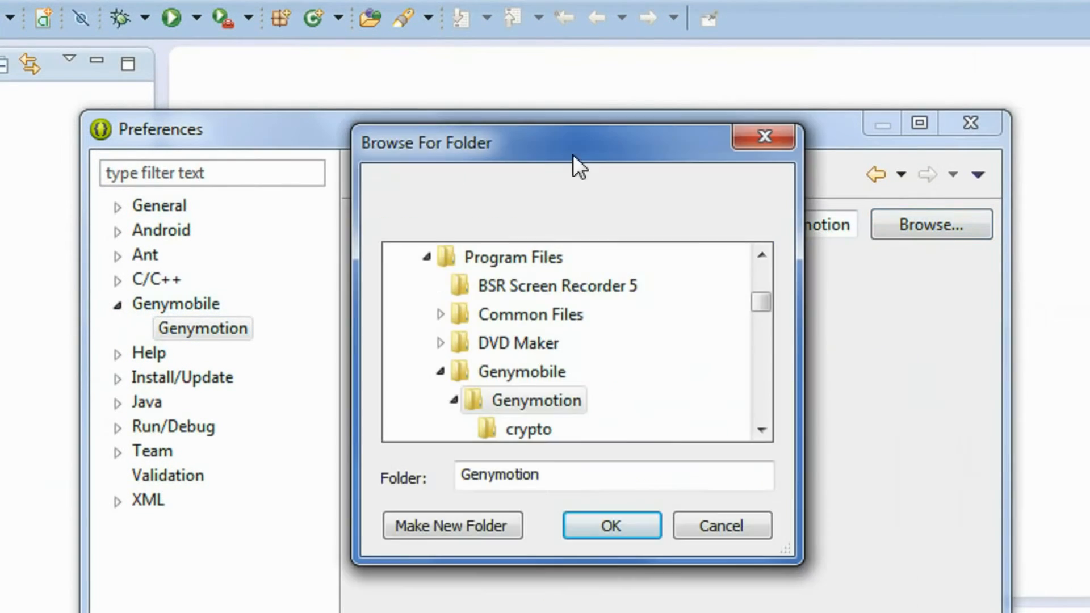
drag(760, 302, 760, 264)
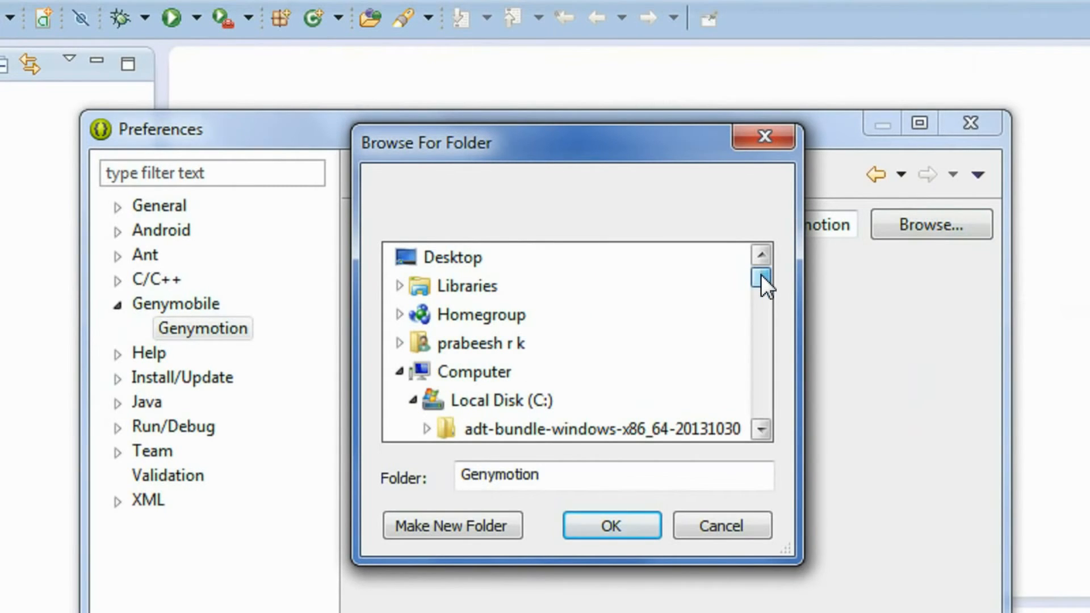
click(529, 403)
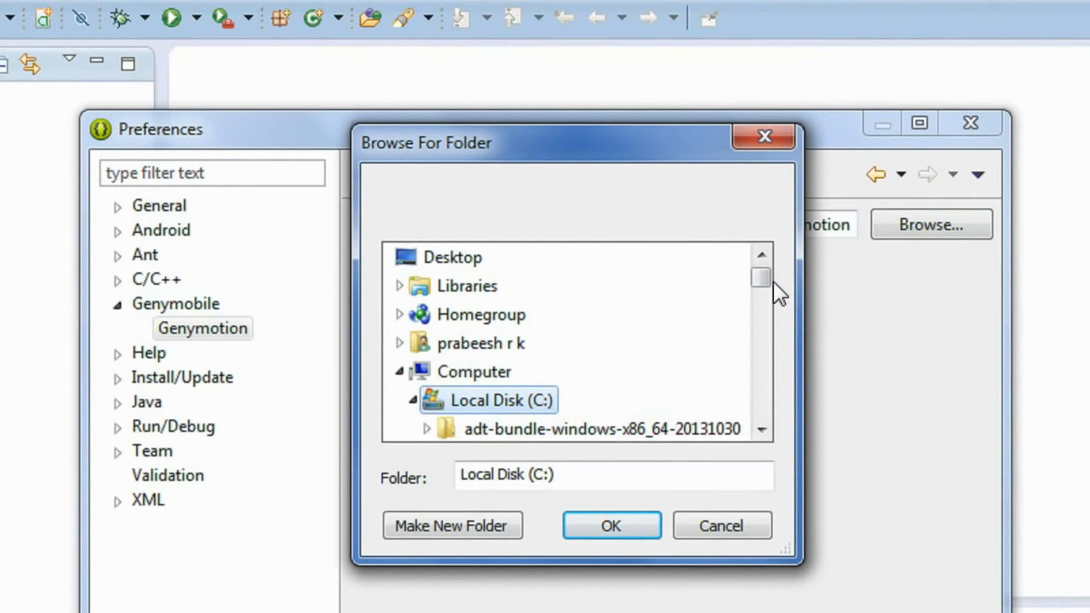
drag(765, 284, 765, 295)
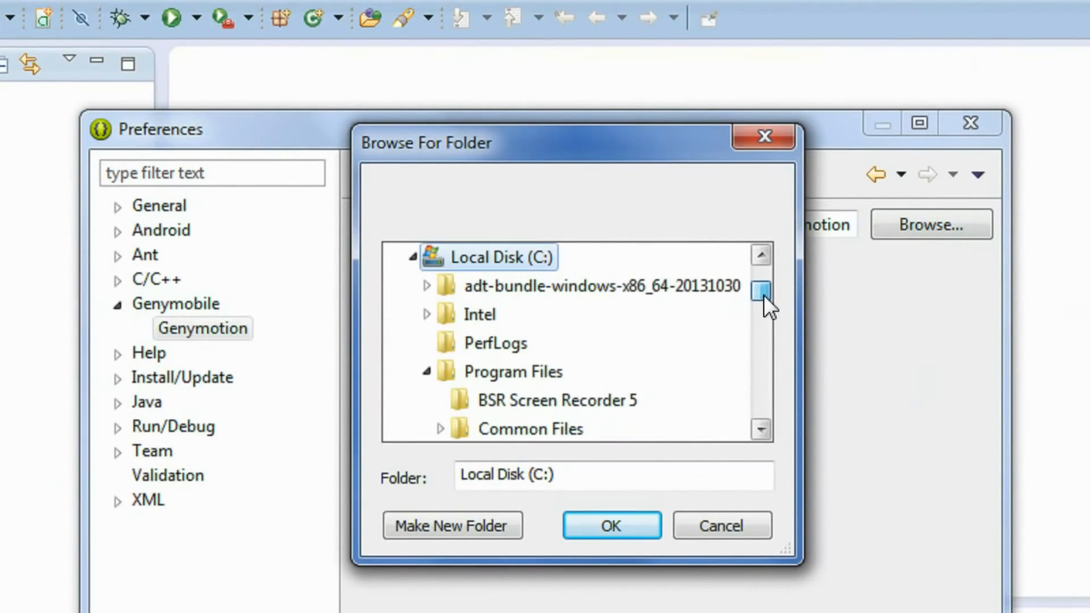
click(497, 376)
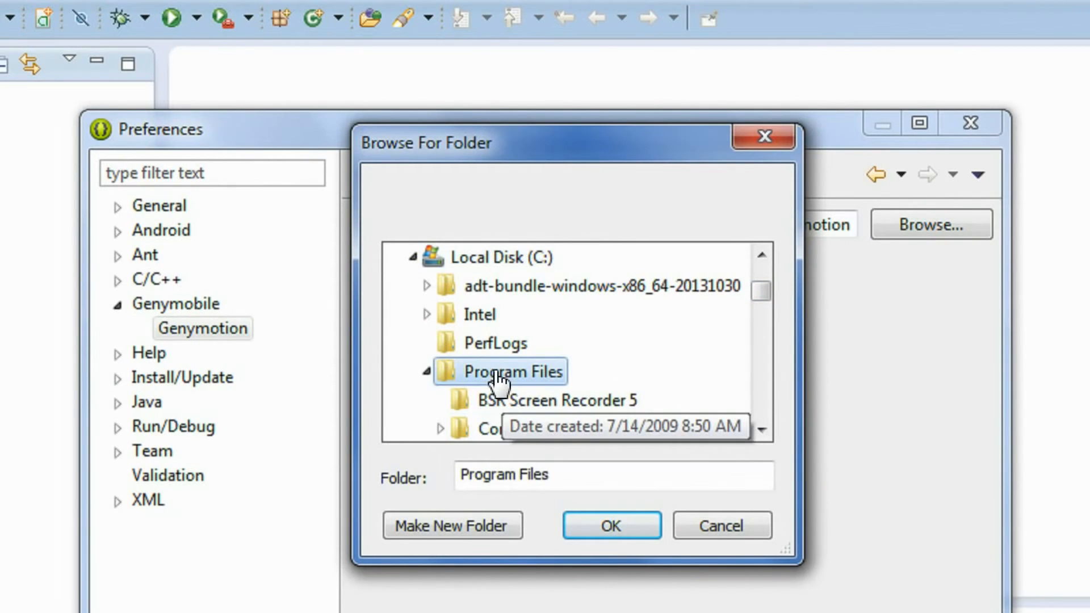
drag(754, 296, 756, 309)
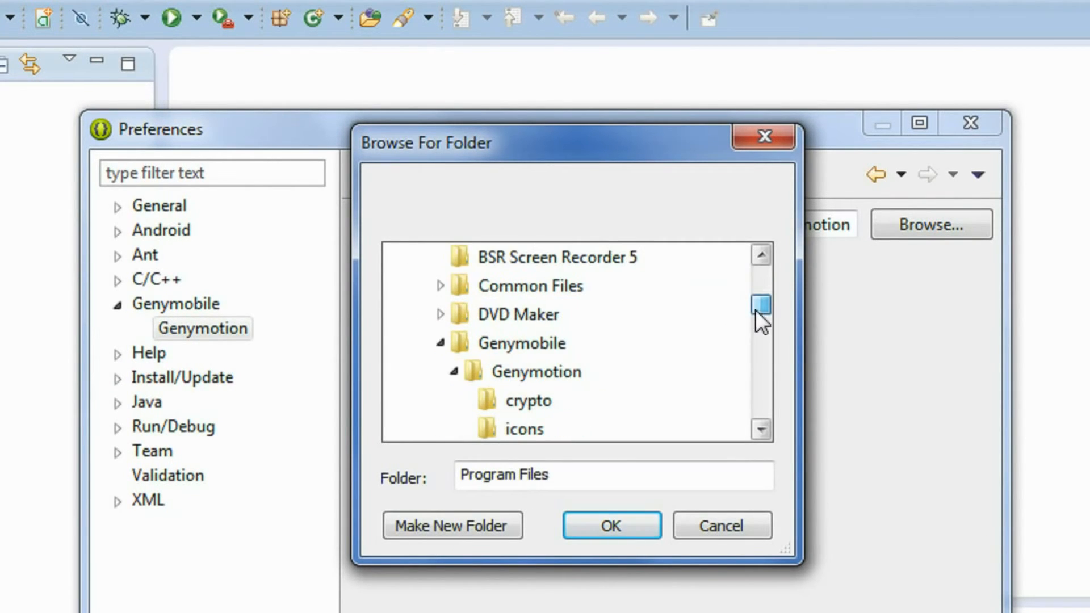
click(543, 377)
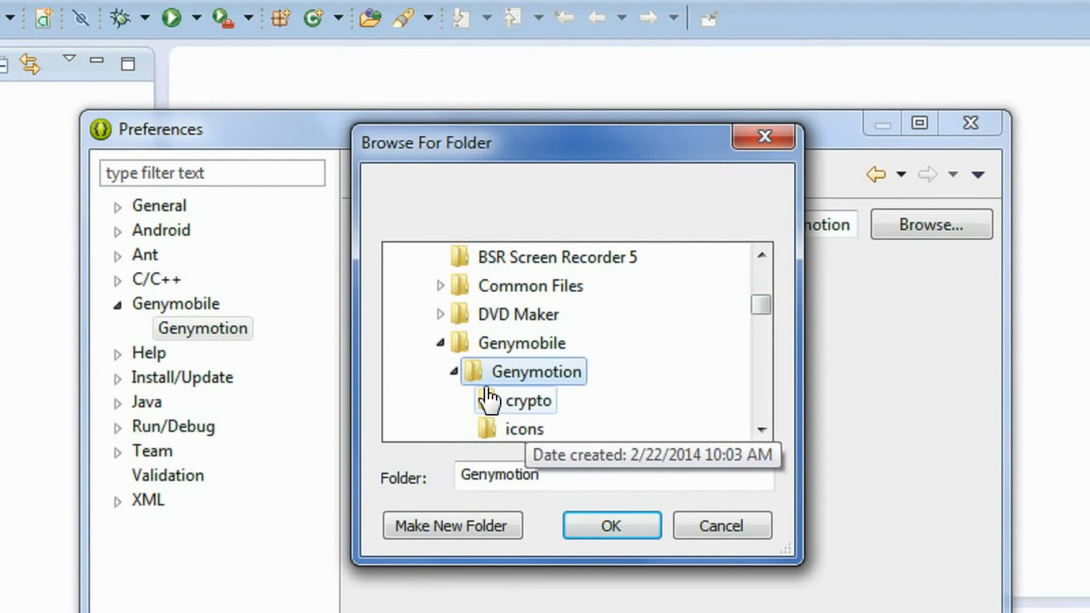
click(635, 519)
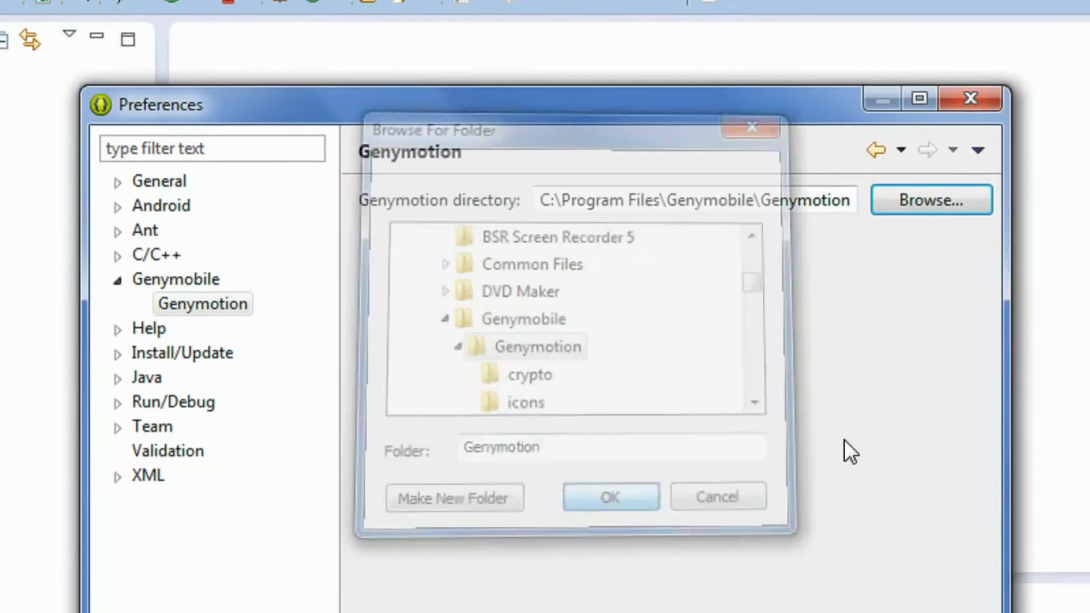
click(815, 536)
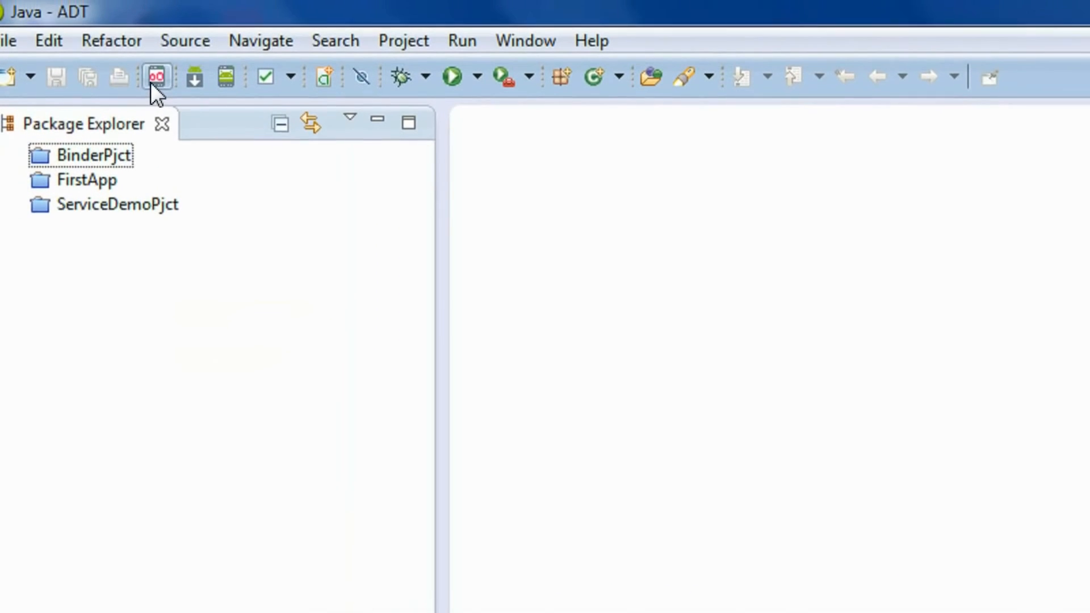
Step: Start the Galaxy Nexus device from the Genymotion Virtual Devices Manager
click(152, 78)
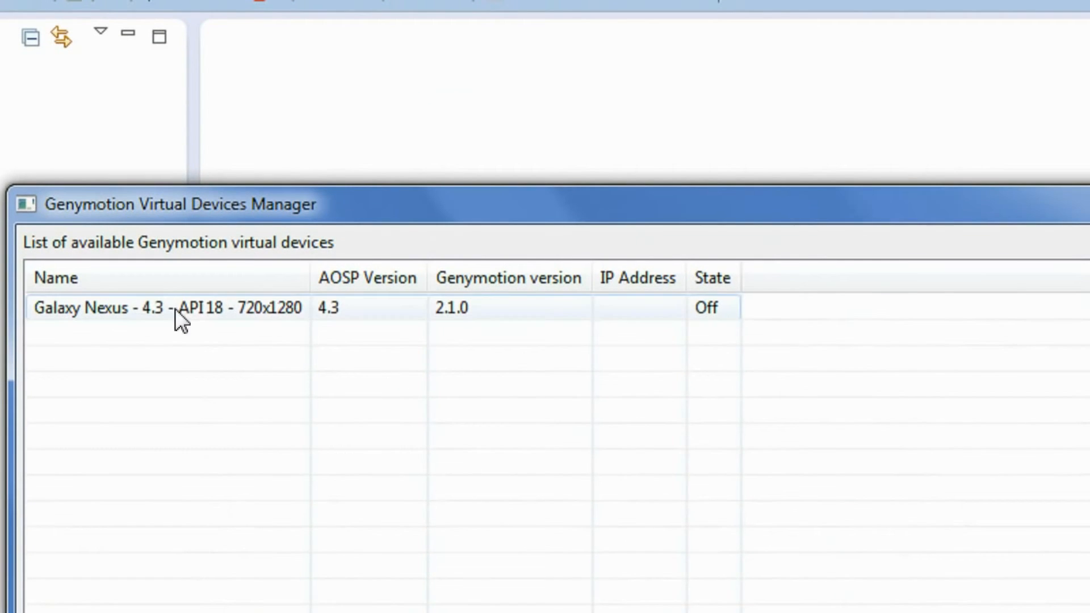
click(315, 315)
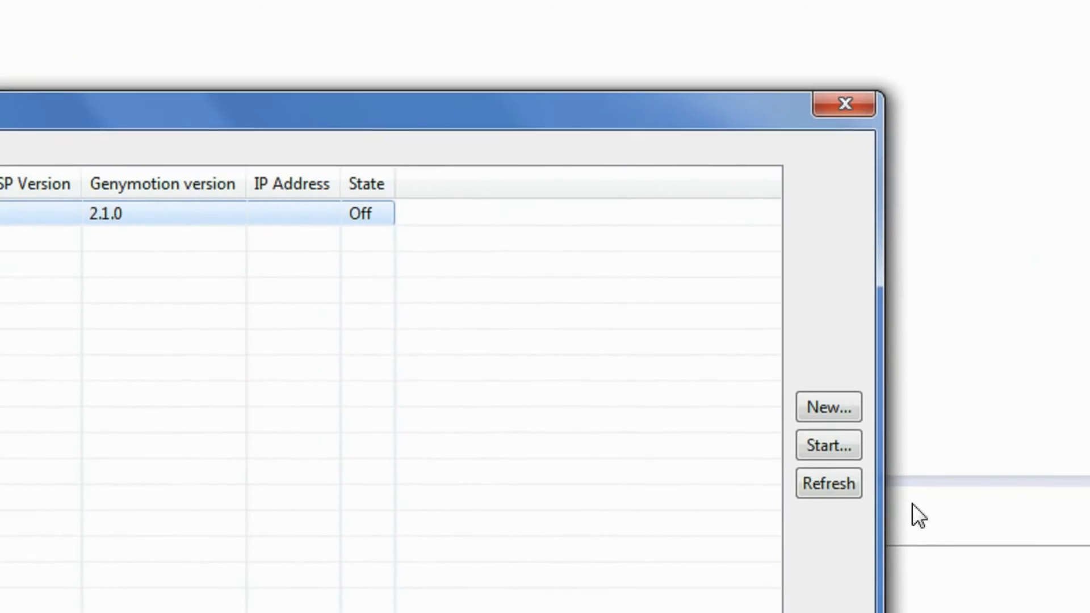
click(846, 452)
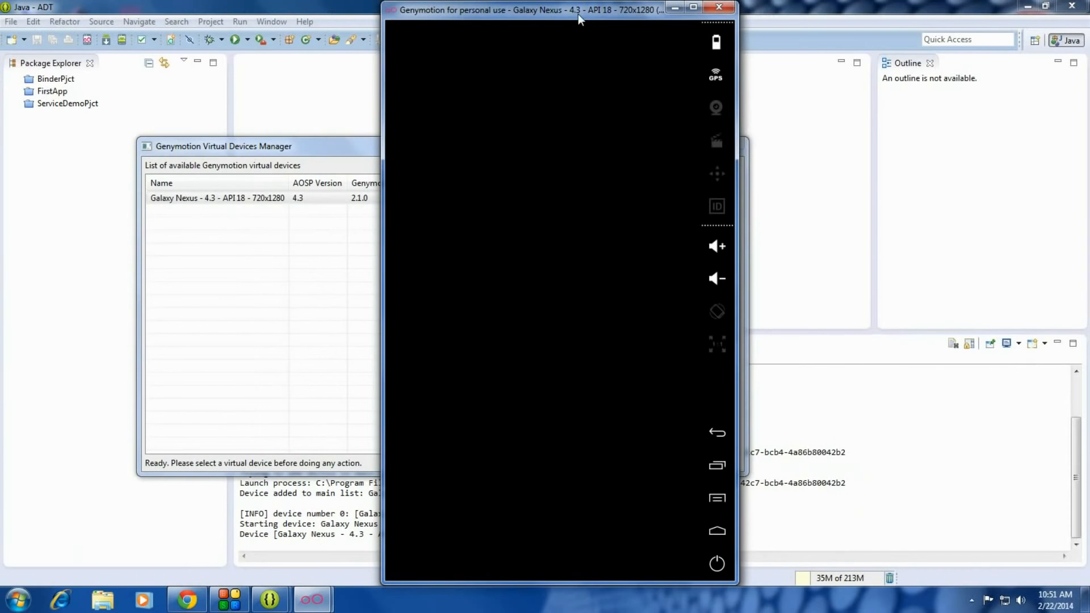
mouse_move(578, 14)
mouse_down()
mouse_move(595, 5)
mouse_move(578, 12)
mouse_up()
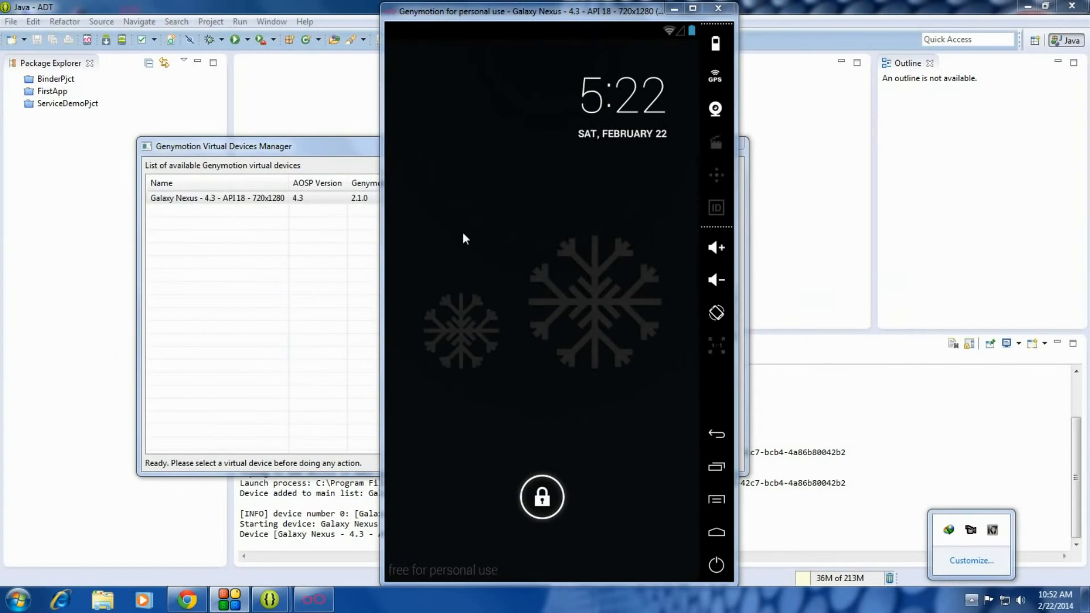
Step: Unlock the emulator, check its app list, then minimize it and close the manager
drag(557, 505, 651, 499)
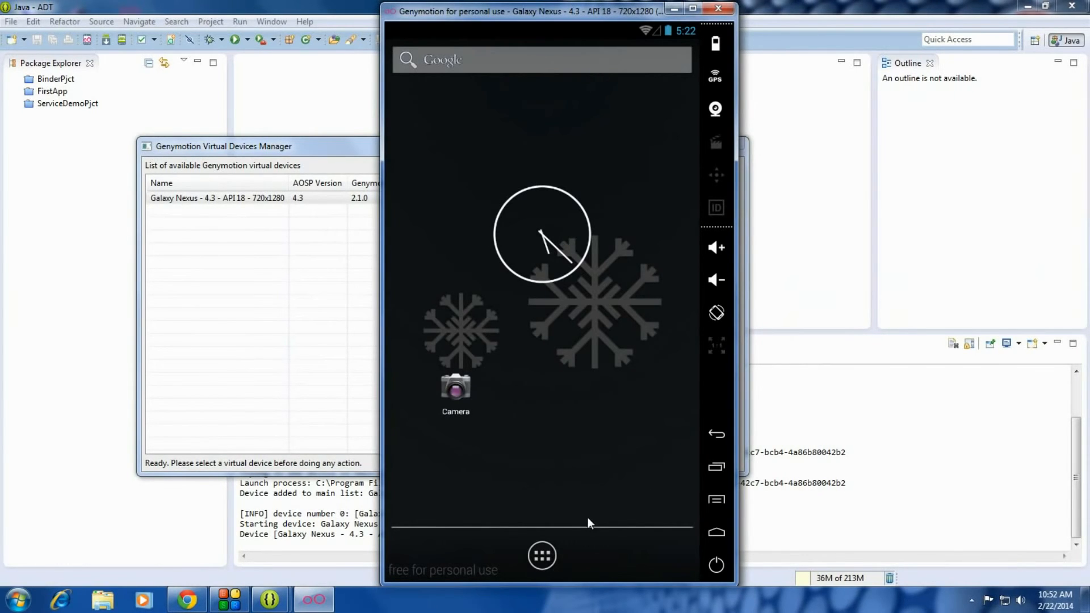
click(541, 554)
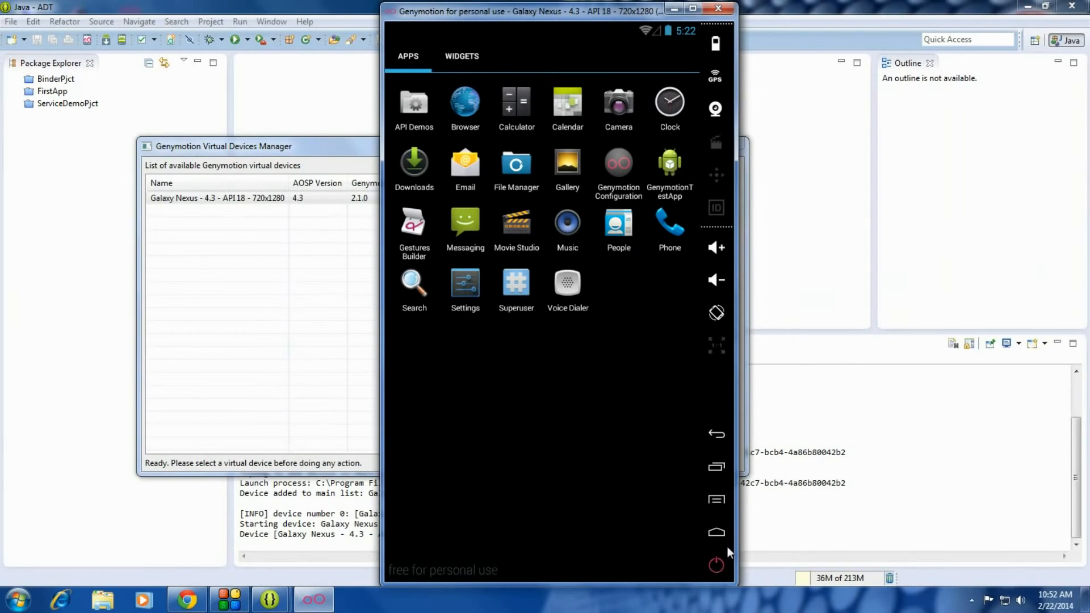
click(720, 533)
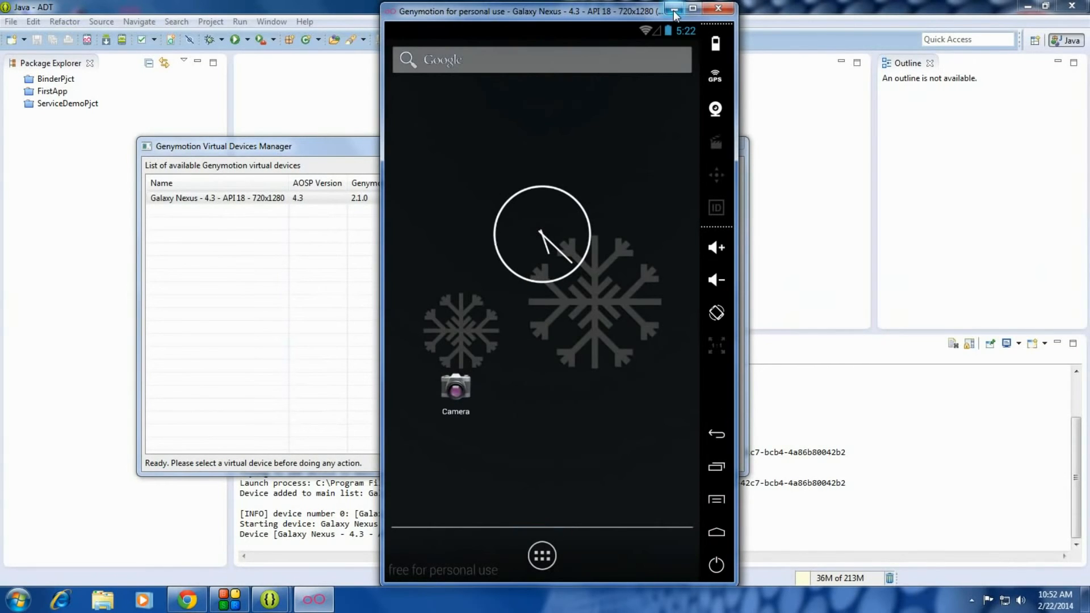
click(675, 10)
click(728, 143)
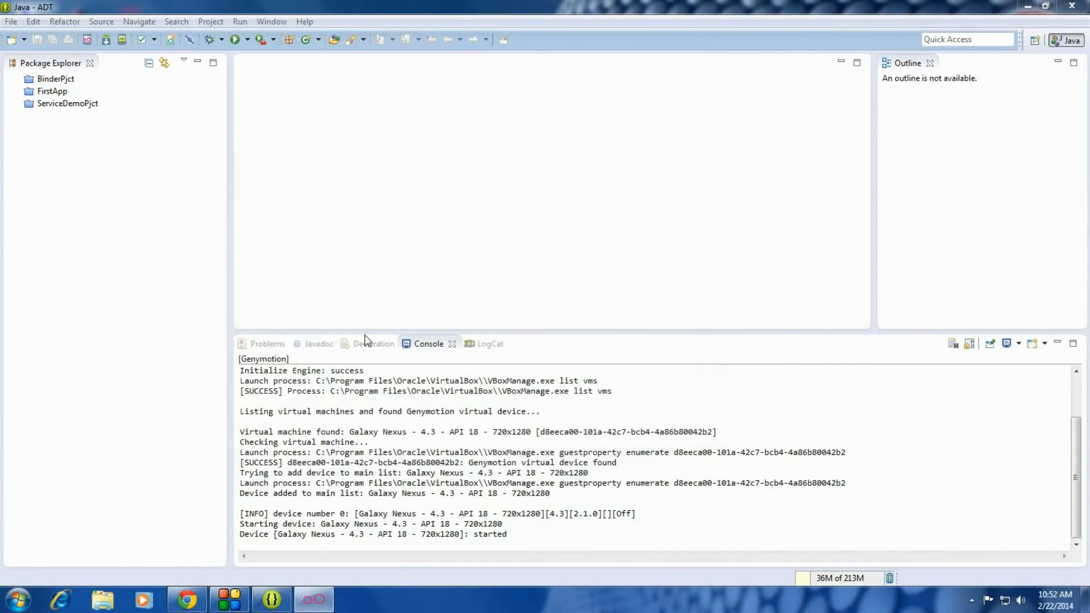
Step: Start a new Android Application Project from the File > New menu
click(11, 21)
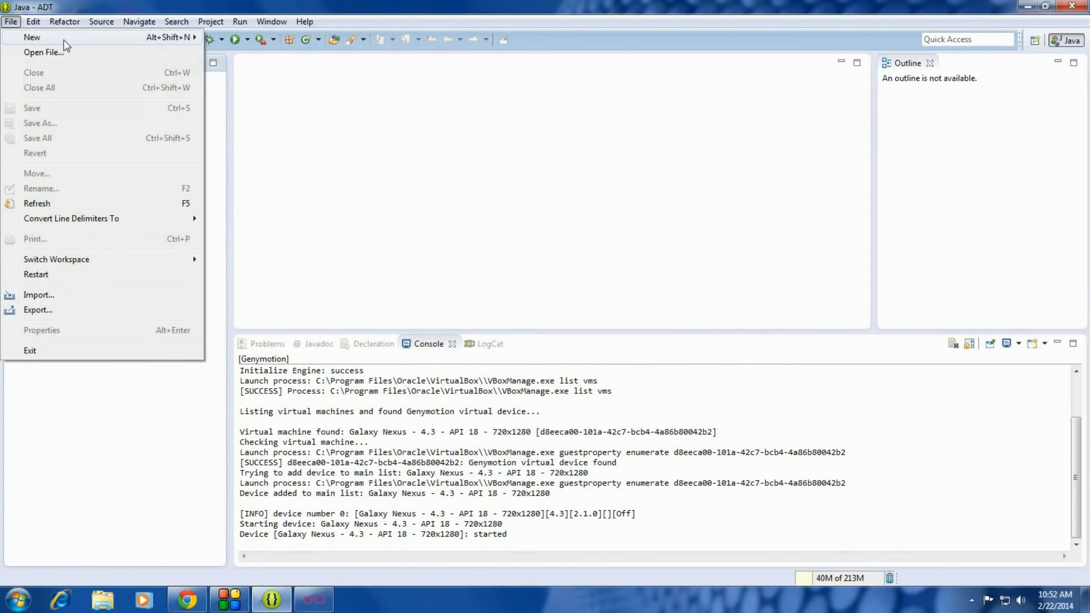
mouse_move(64, 37)
click(309, 68)
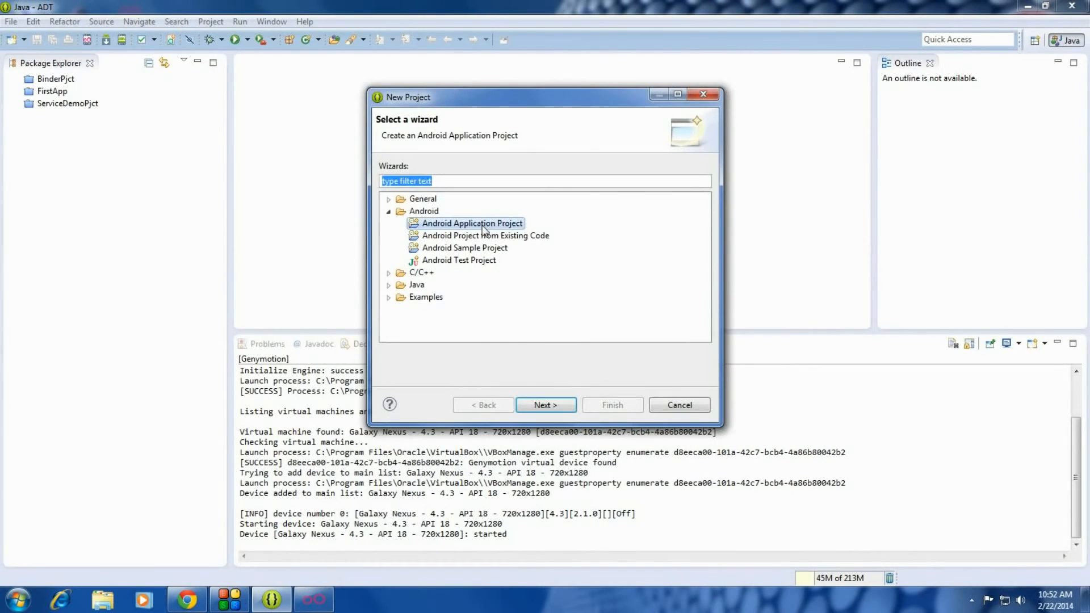
click(547, 404)
Step: Name the app TestGenymotion with package com.testgenymotion, keep defaults, and finish with blank MainActivity
click(505, 166)
text(TestGenymotion)
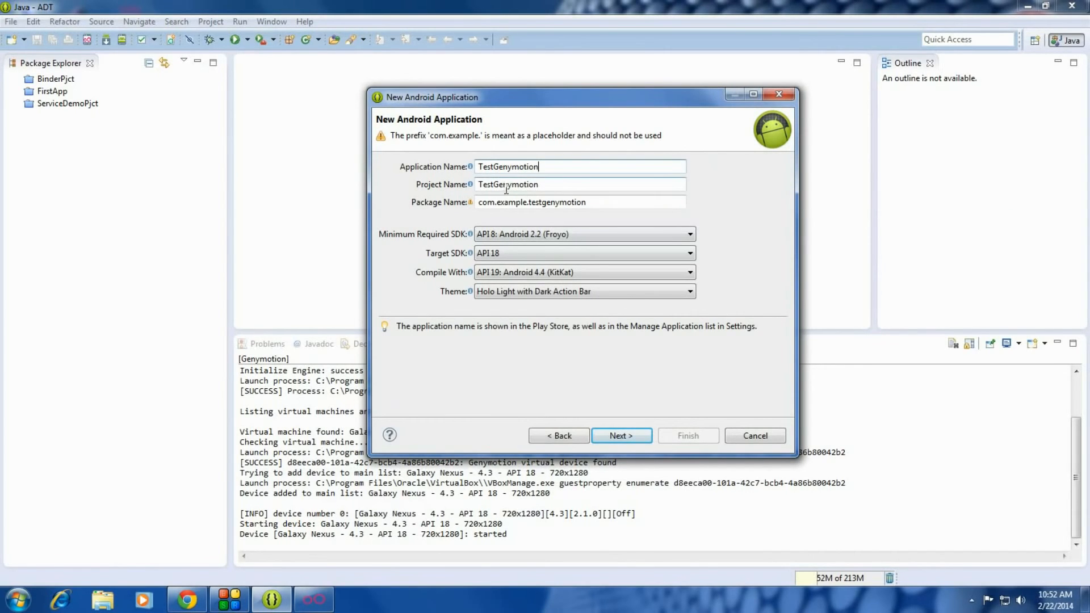
click(531, 204)
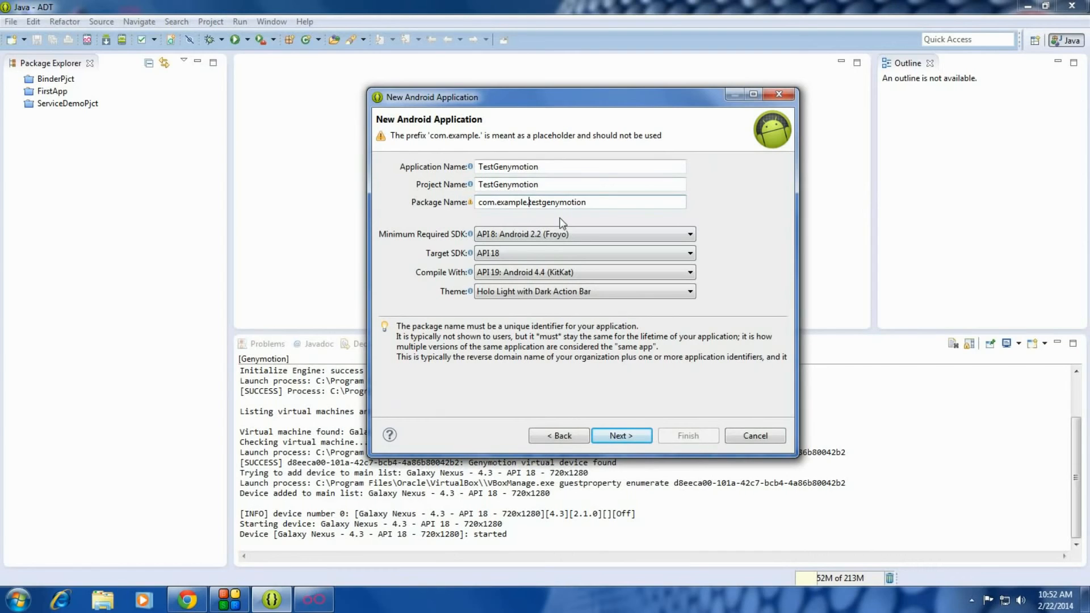
key(BackSpace)
key(BackSpace)
key(BackSpace)
key(BackSpace)
key(BackSpace)
key(BackSpace)
key(BackSpace)
key(BackSpace)
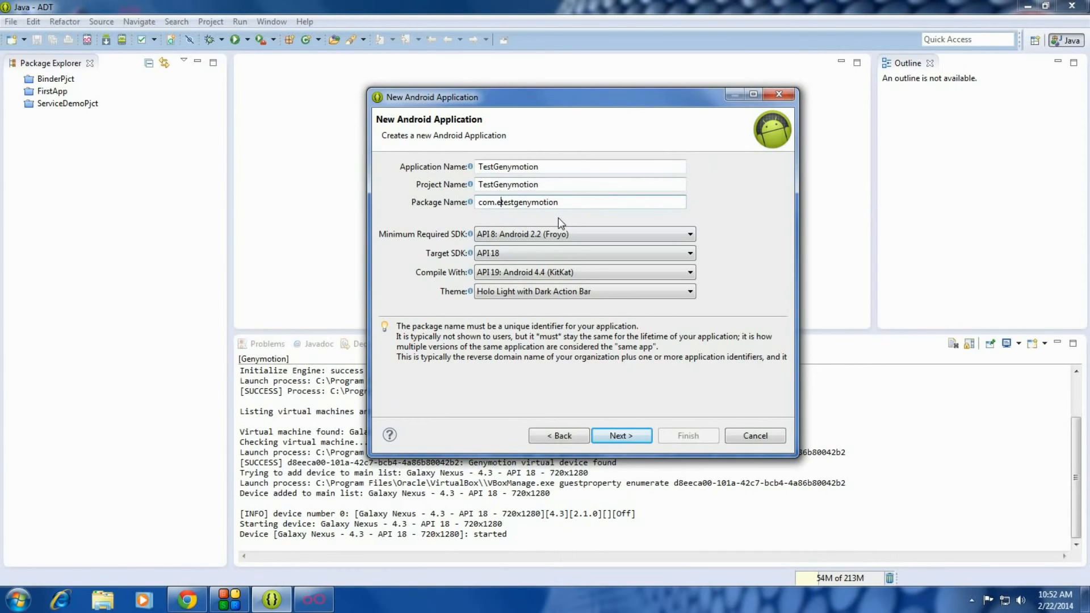
click(621, 436)
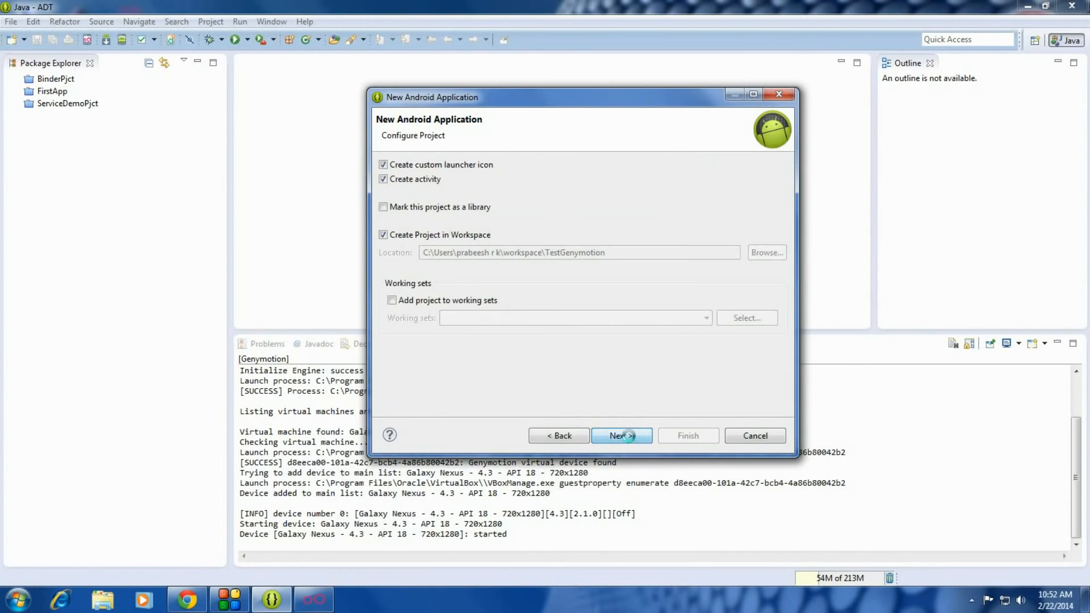
click(622, 435)
click(653, 465)
click(653, 465)
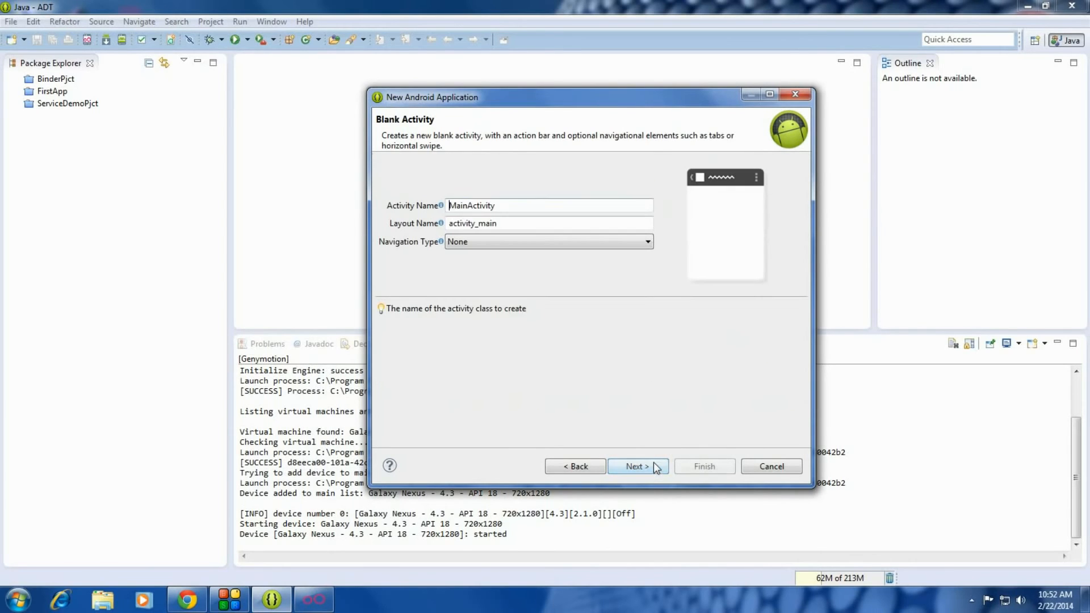
click(713, 472)
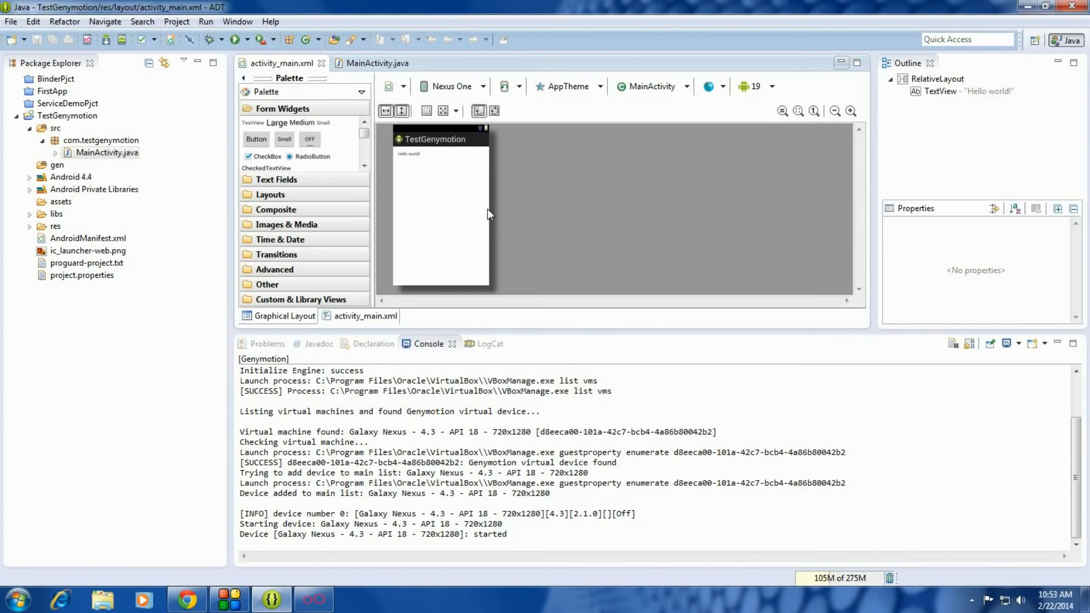
Step: Run TestGenymotion as an Android Application on the Genymotion Galaxy Nexus device
click(850, 111)
click(850, 112)
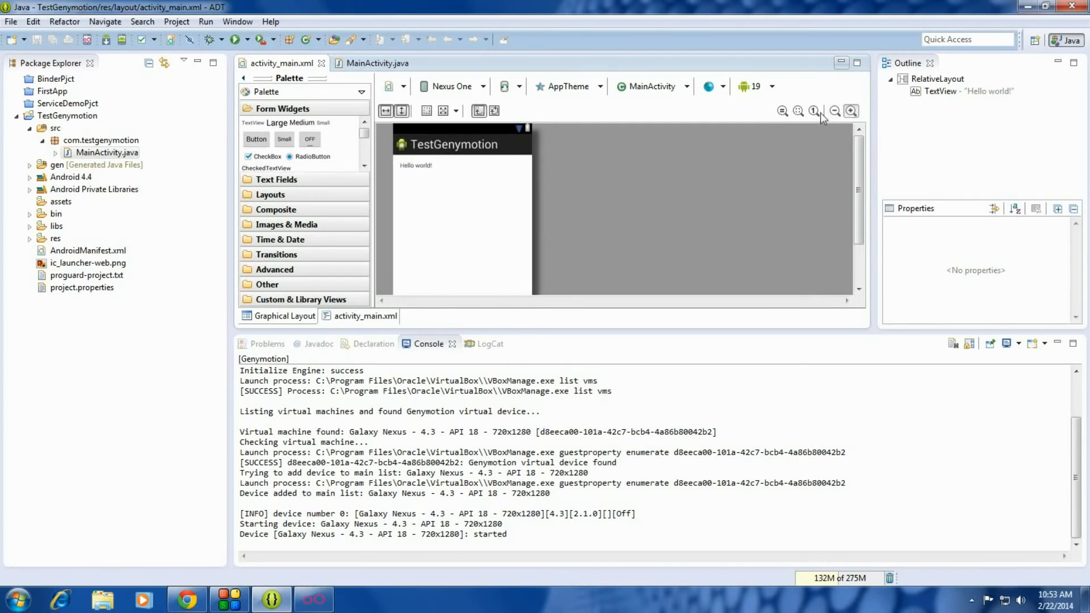
right_click(72, 118)
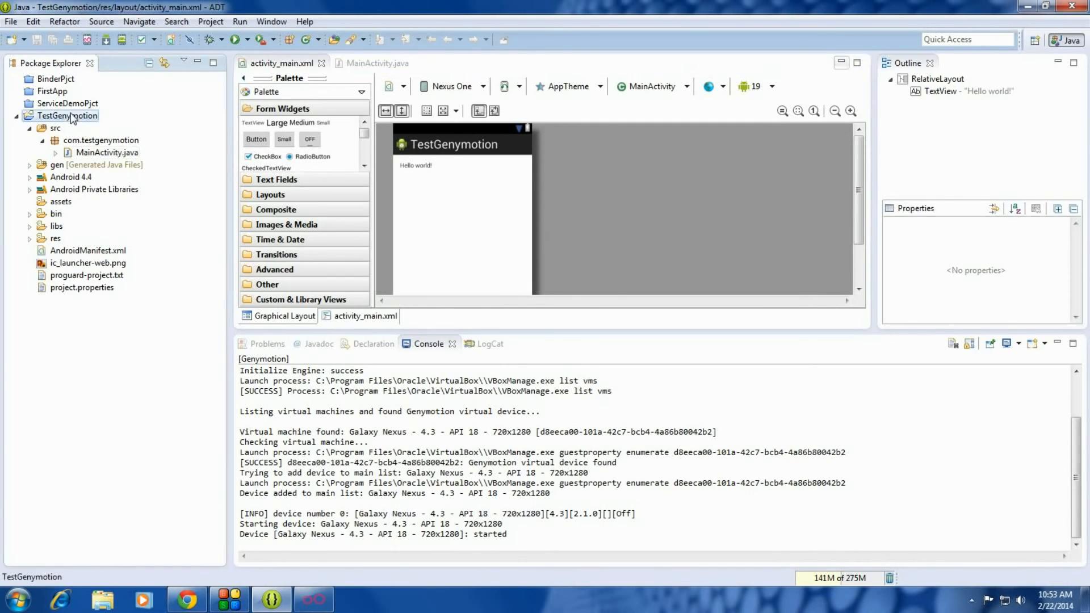
mouse_move(138, 412)
mouse_move(221, 412)
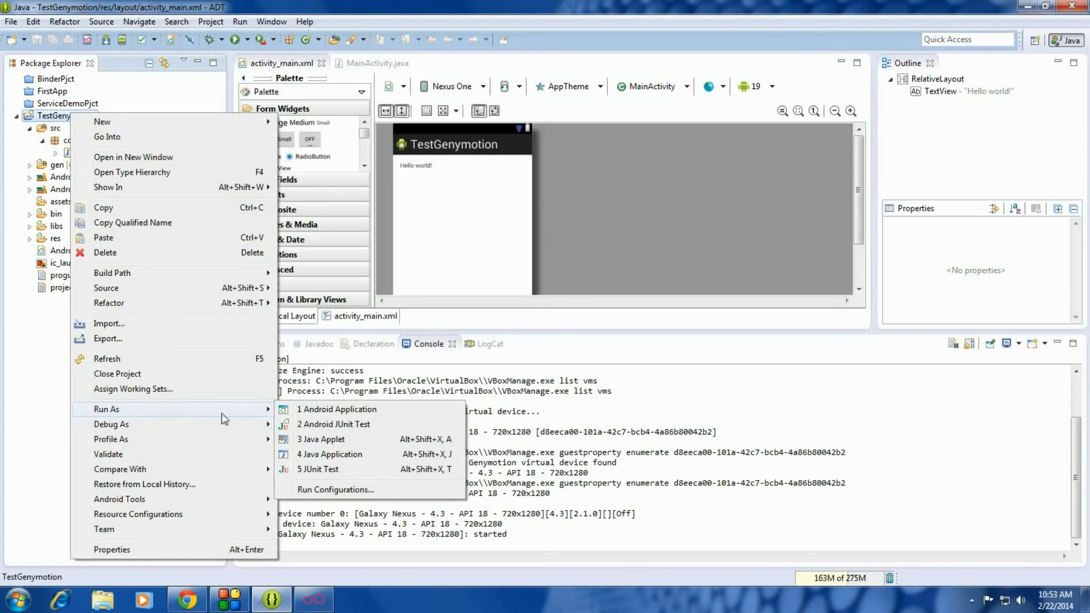
click(353, 410)
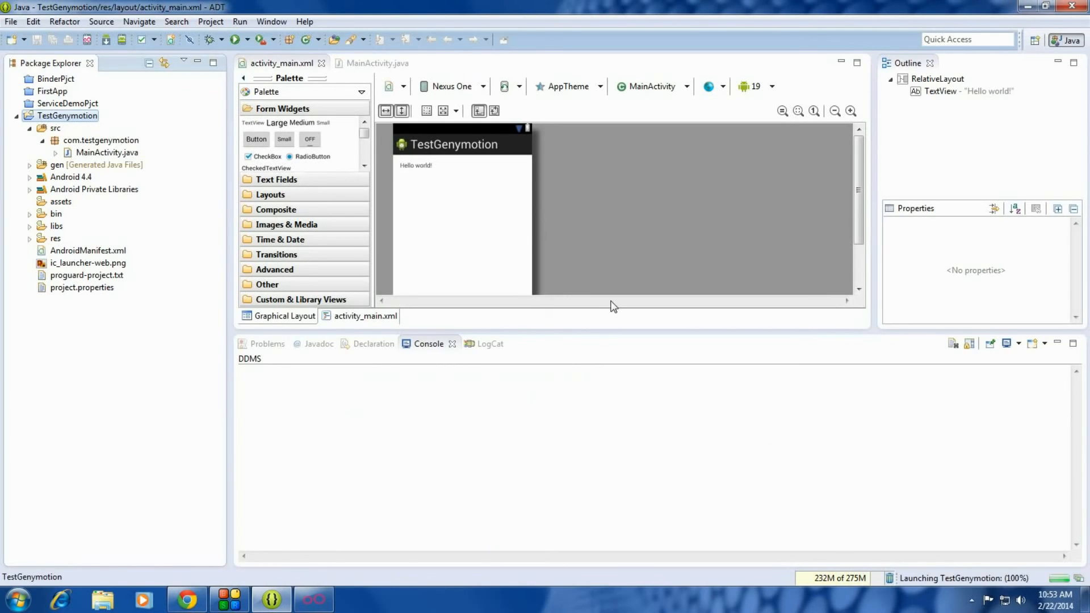
click(329, 602)
drag(605, 12, 581, 12)
drag(327, 279, 438, 191)
click(414, 255)
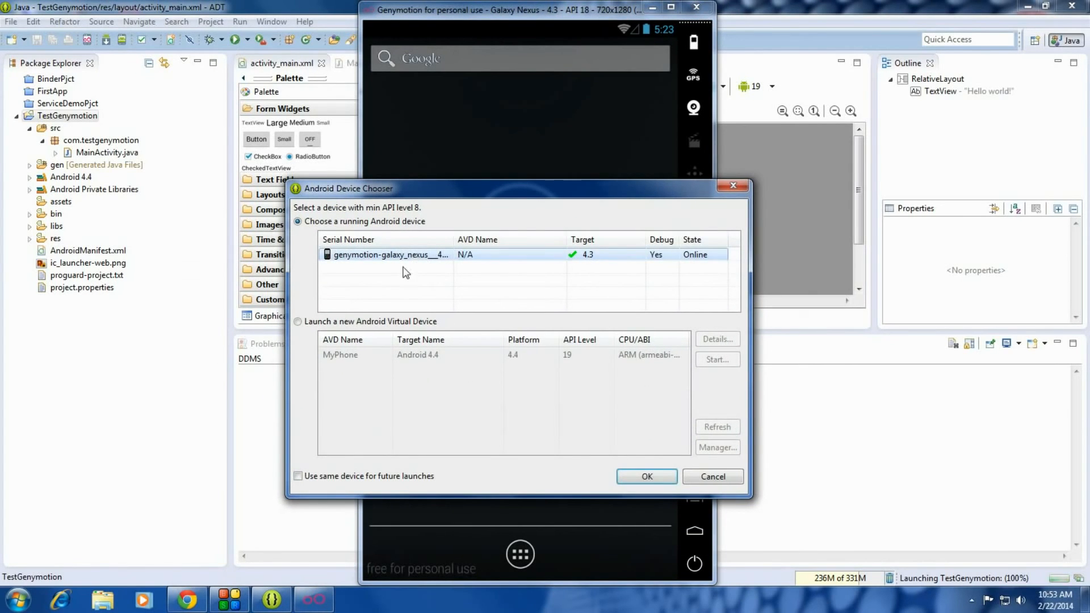
click(647, 477)
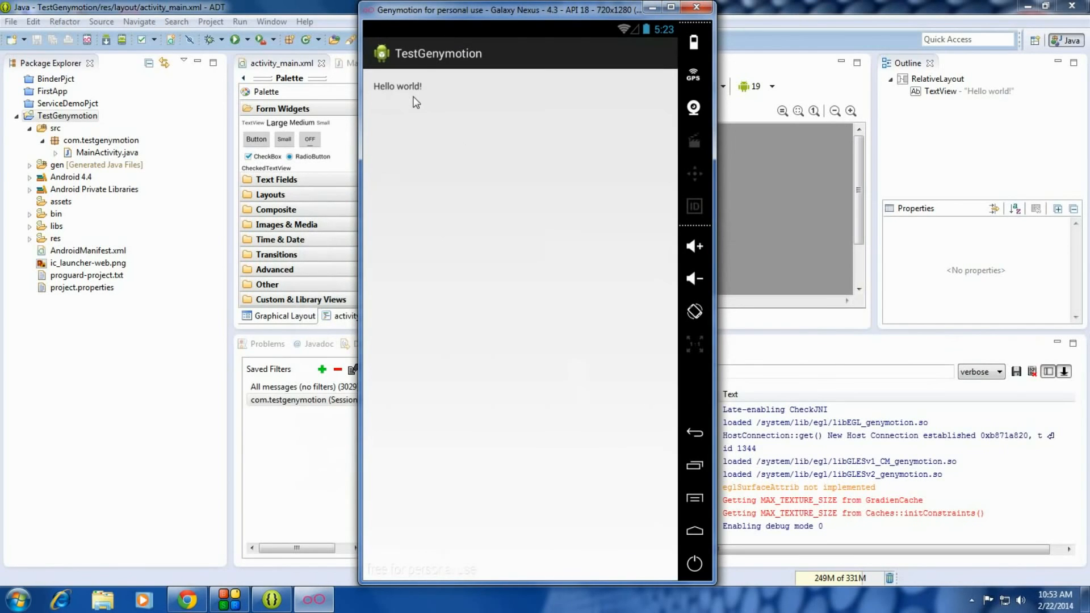
Step: Return to the emulator home screen and relaunch TestGenymotion from its apps
mouse_move(532, 11)
mouse_down()
mouse_move(567, 14)
mouse_move(552, 15)
mouse_up()
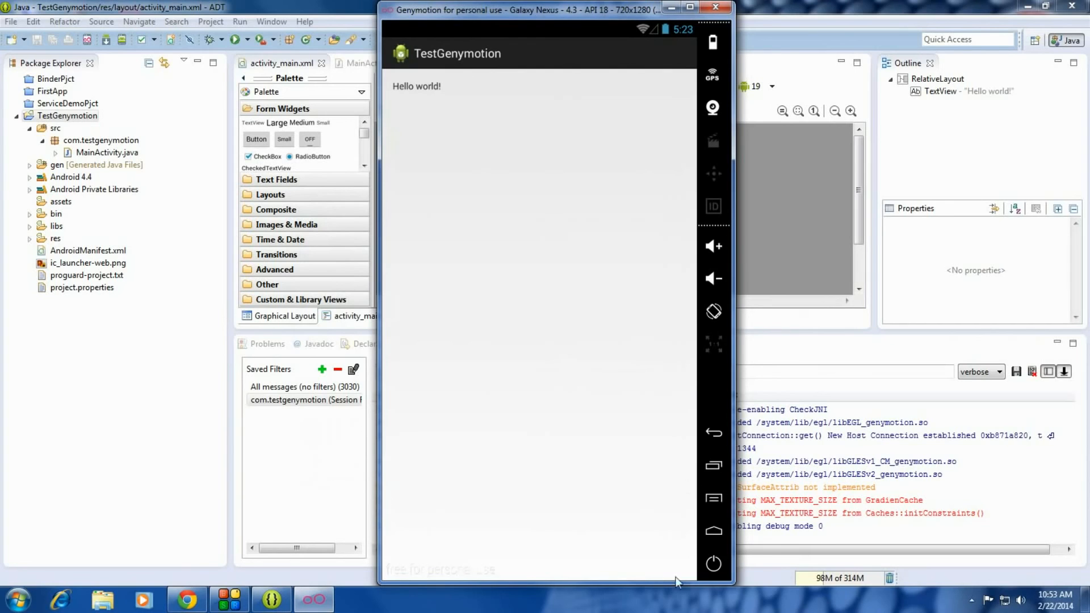
click(712, 536)
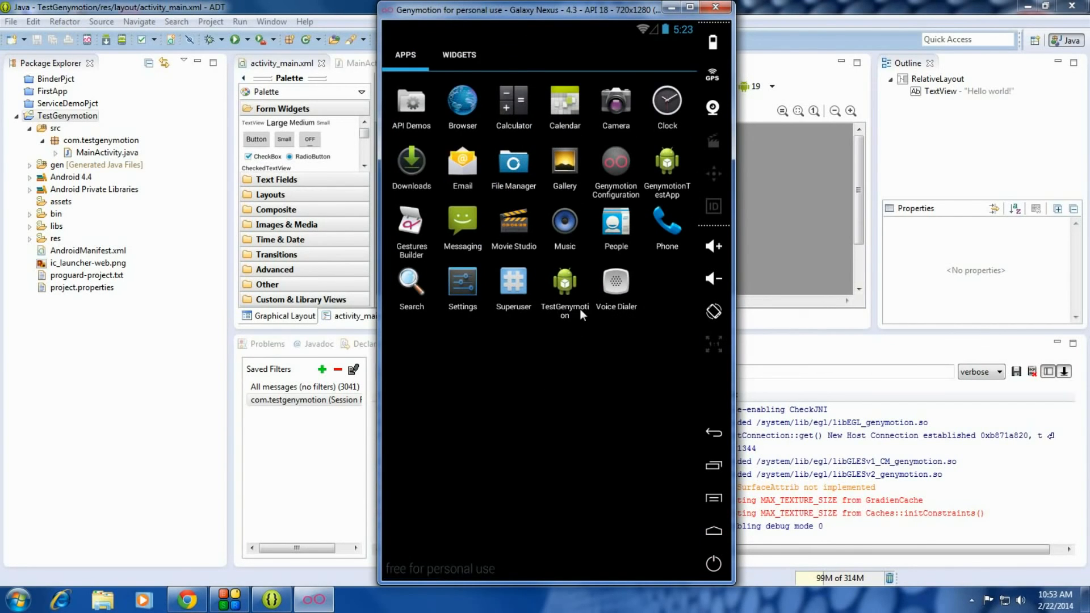
click(570, 291)
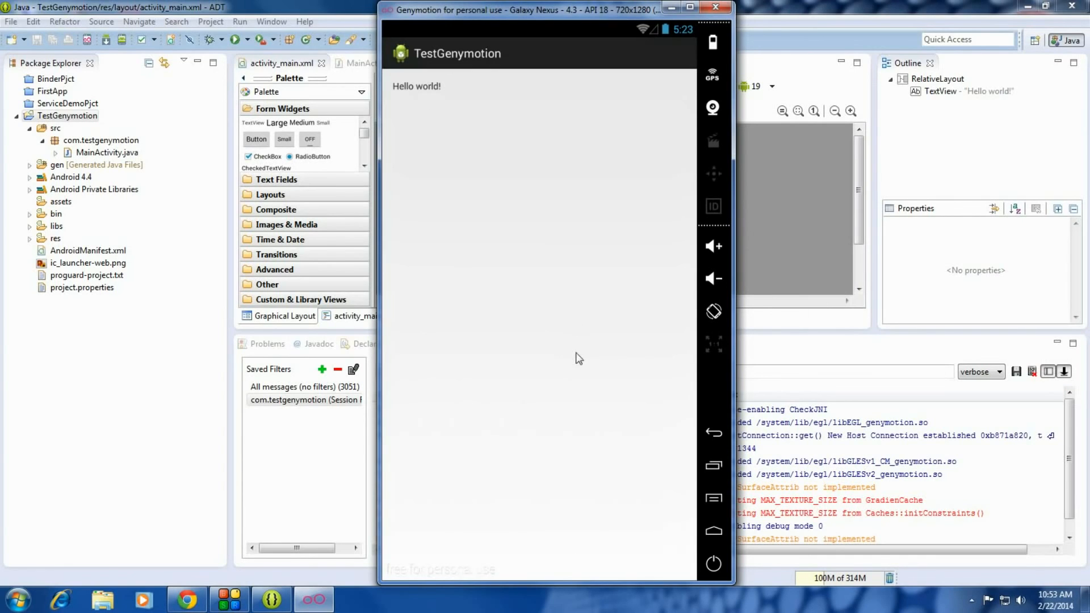